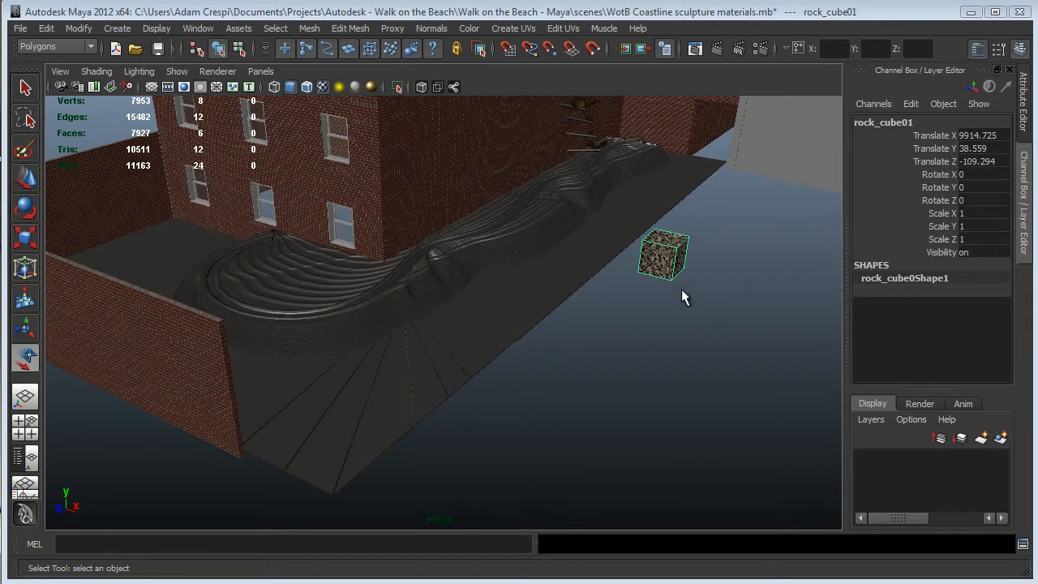
Snap the rock cube's pivot to its bottom outer corner vertex.
key(w)
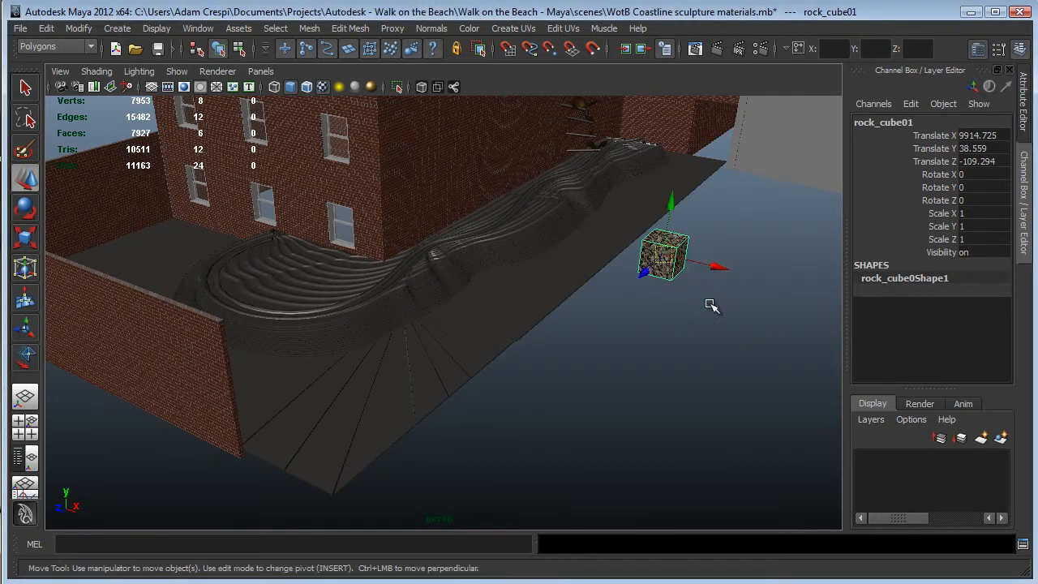
alt+drag(665, 339, 567, 349)
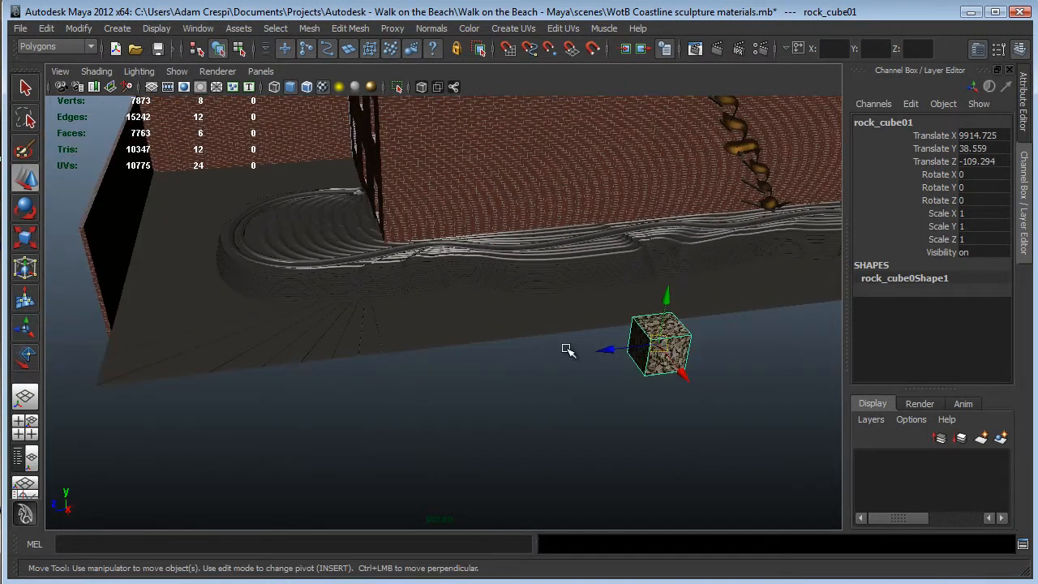
key(v)
key(Insert)
drag(661, 346, 699, 368)
key(Insert)
Move the rock cube along Z to the far end of the ground slab, to Translate Z -1071.064.
mouse_move(632, 384)
alt+mouse_down()
mouse_move(662, 394)
mouse_move(679, 386)
alt+mouse_up()
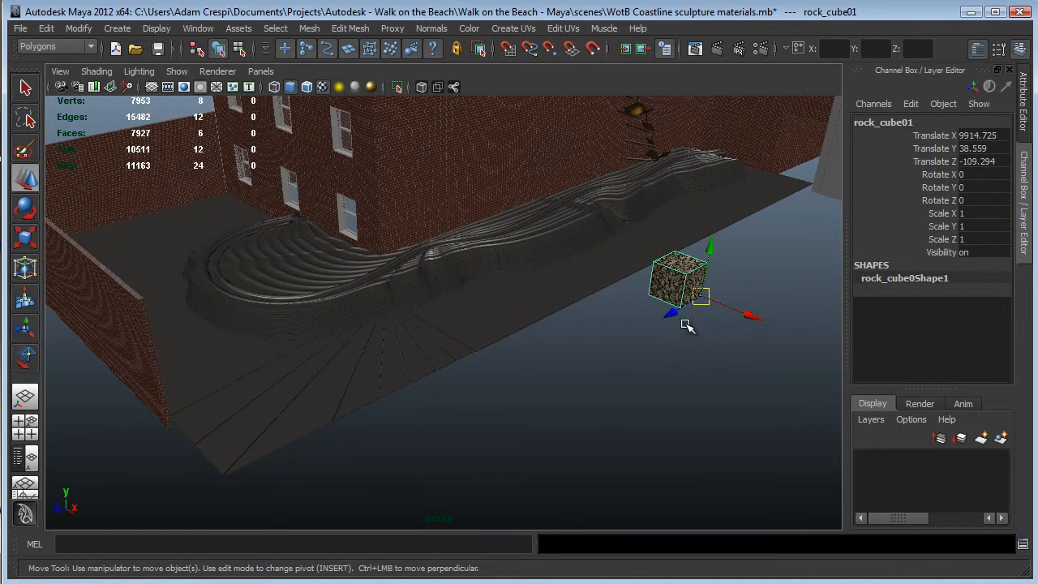
drag(672, 317, 807, 243)
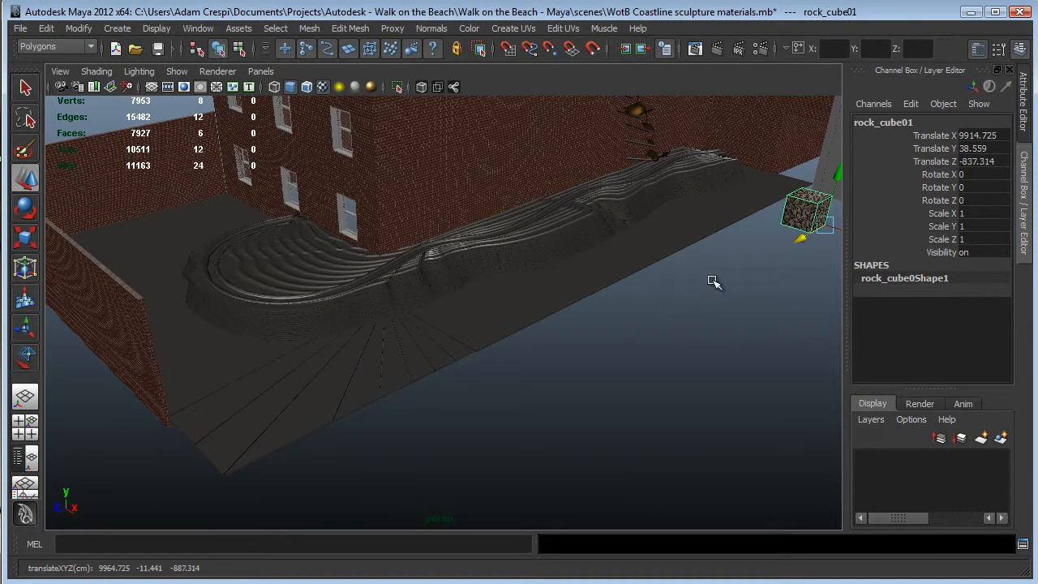
key(f)
alt+drag(545, 356, 601, 365)
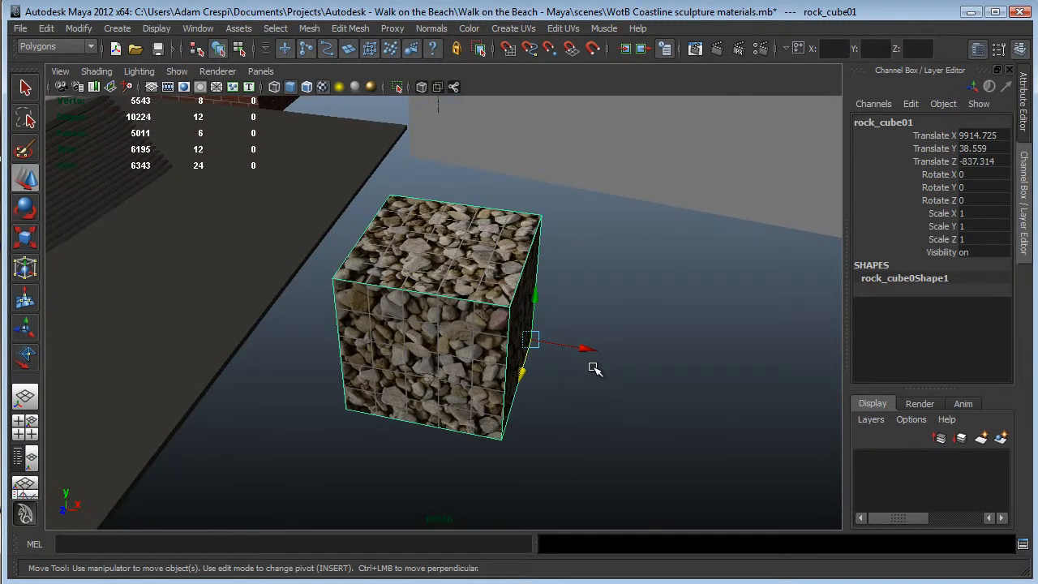
alt+drag(359, 371, 278, 370)
drag(504, 408, 576, 260)
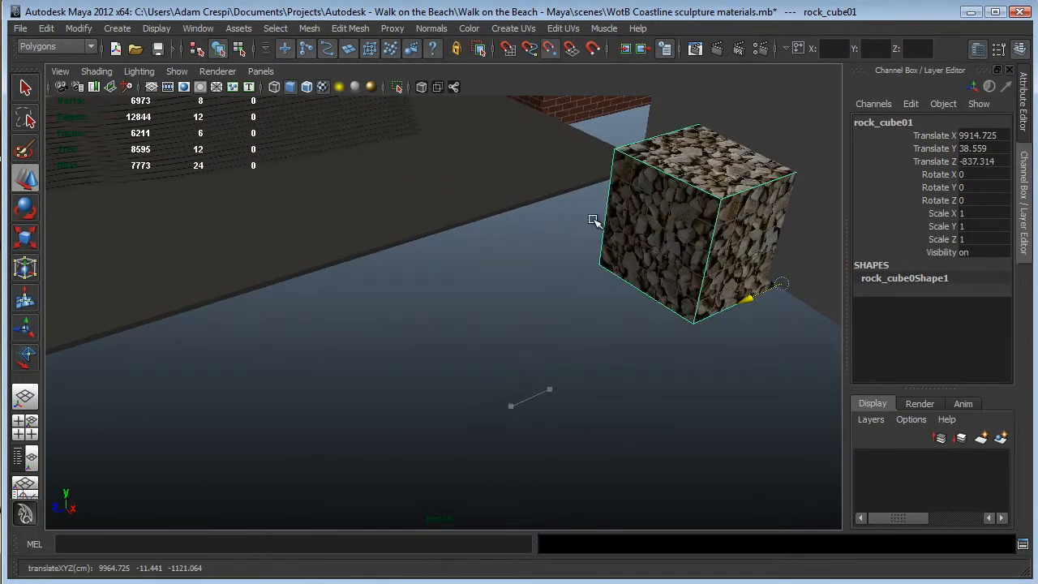
Move the rock cube along X toward the edge of the ground slab, to Translate X 9837.688.
alt+drag(483, 340, 510, 265)
drag(521, 192, 457, 191)
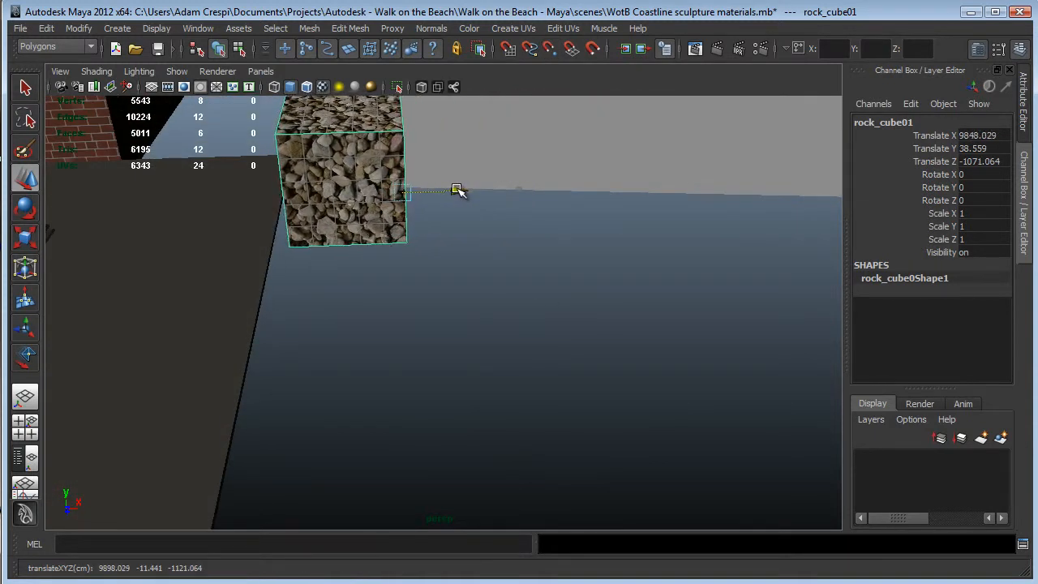
alt+drag(429, 236, 408, 248)
drag(395, 184, 383, 183)
Duplicate the rock cube and vertex-snap the copy along Z beside the original, at Translate Z -971.064.
alt+drag(376, 399, 485, 309)
alt+drag(417, 357, 614, 303)
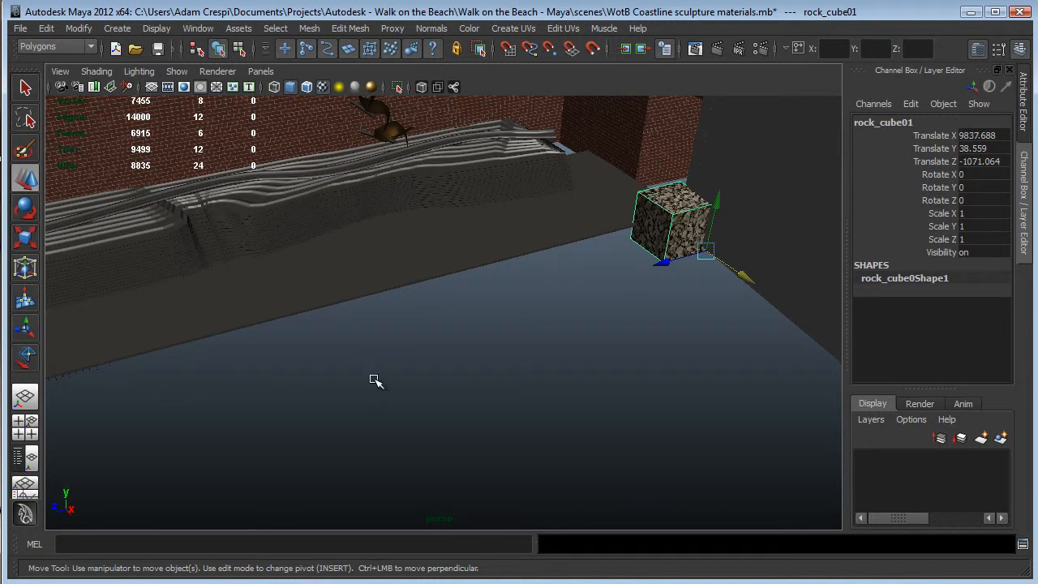
alt+drag(563, 352, 419, 367)
alt+drag(500, 320, 395, 366)
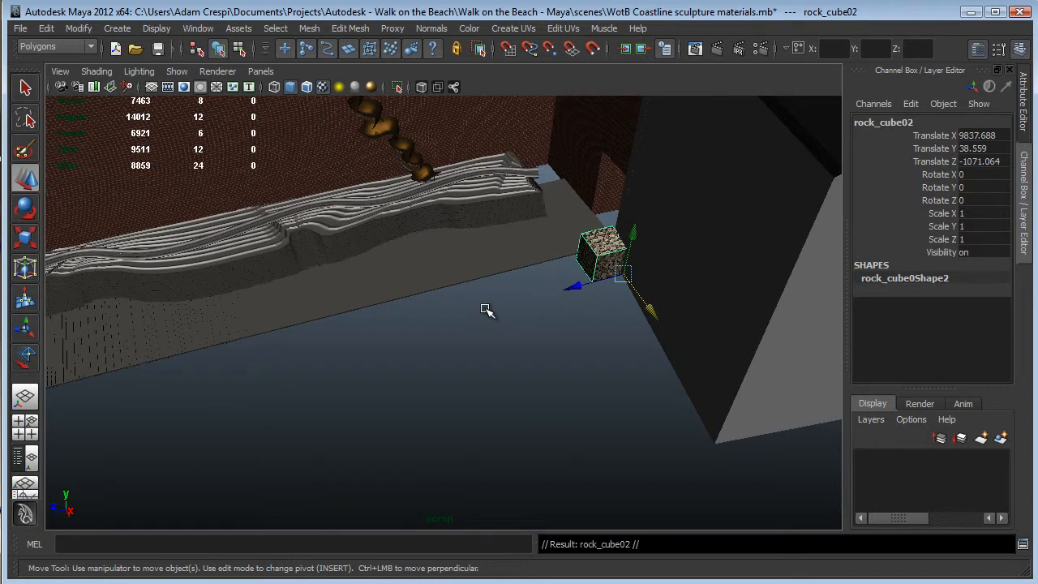
key(v)
drag(576, 288, 407, 346)
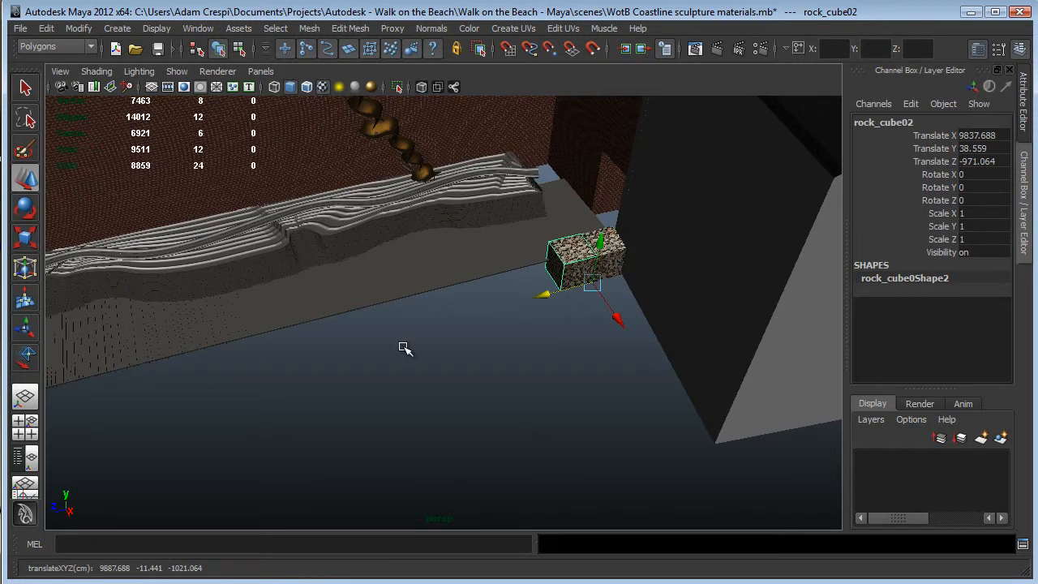
Repeat the duplication with the same offset eleven times to extend the row of rock cubes along the slab edge.
key(shift+d)
key(shift+d)
key(shift+d)
key(shift+d)
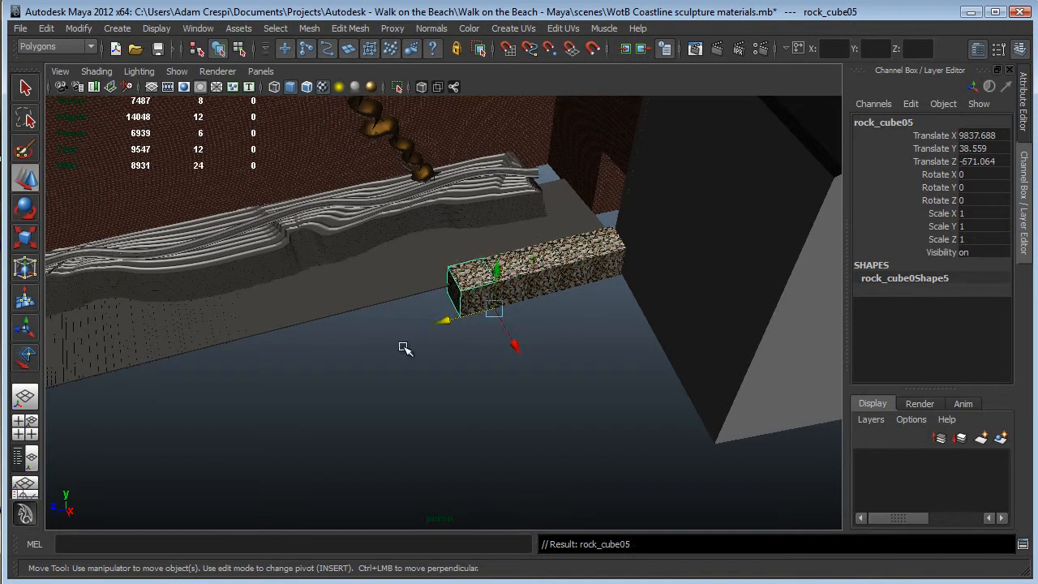
key(shift+d)
key(shift+d)
key(shift+d)
key(shift+d)
key(shift+d)
key(shift+d)
key(shift+d)
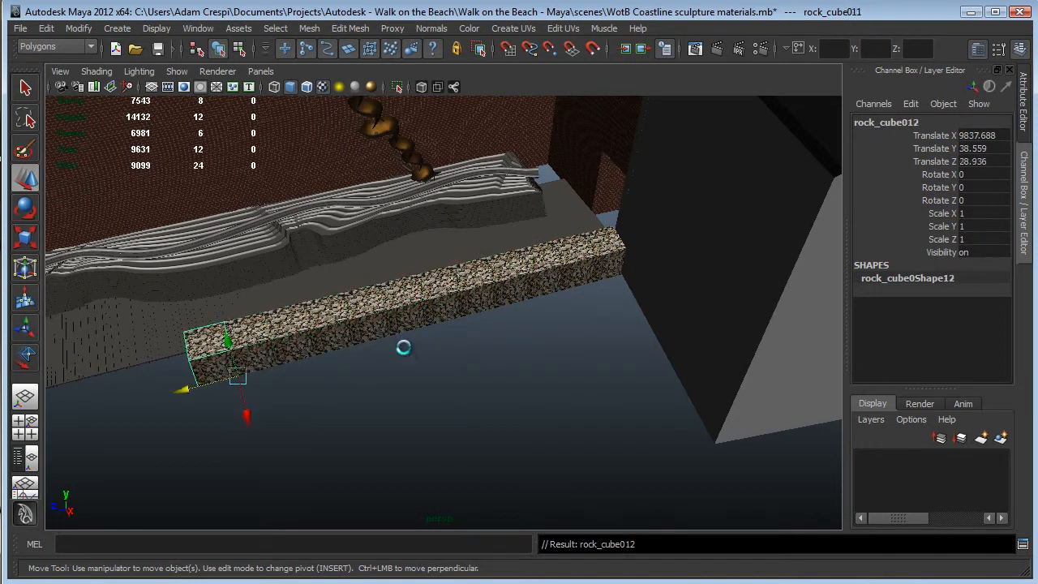
Add six more offset duplicates so the row of rock cubes reaches Translate Z 728.936.
alt+drag(347, 404, 387, 412)
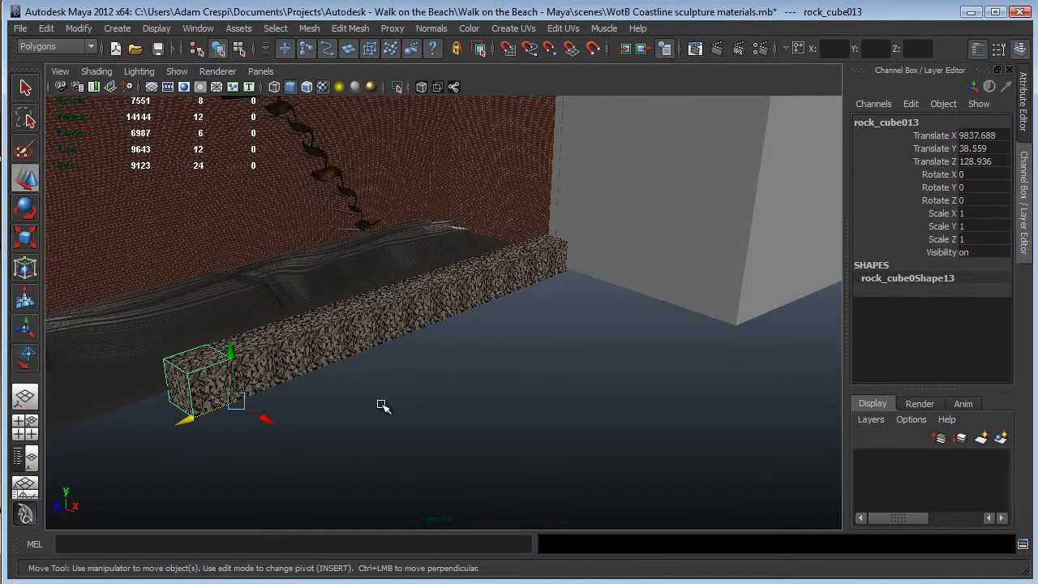
alt+drag(444, 396, 413, 407)
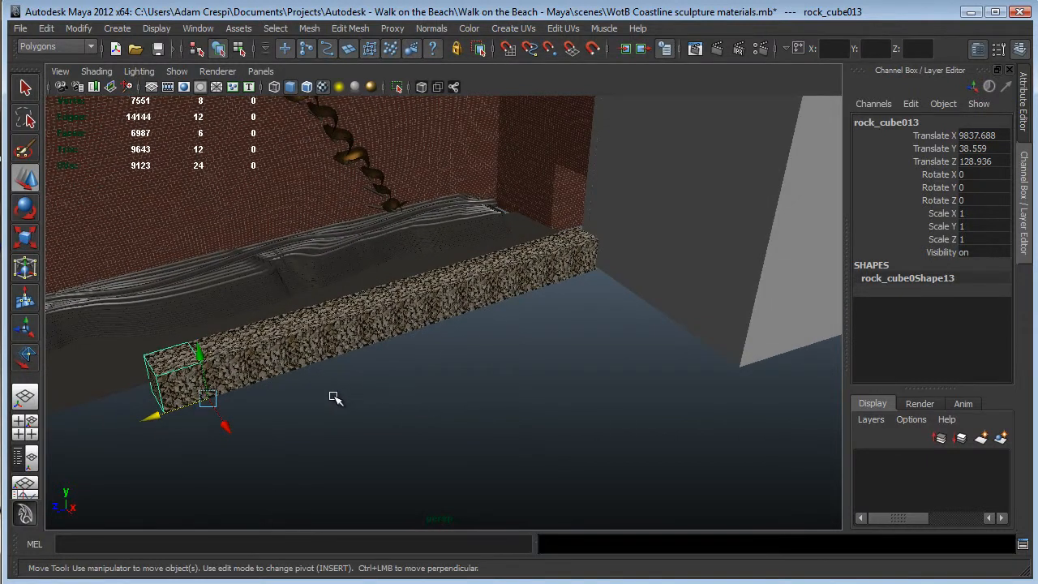
alt+drag(313, 421, 467, 383)
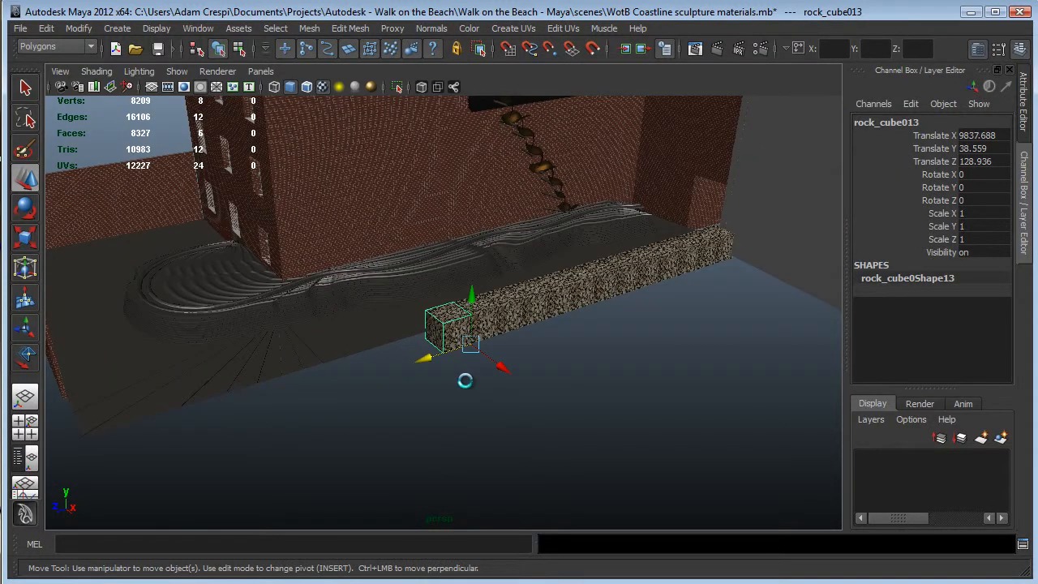
key(shift+d)
key(shift+d)
key(shift+d)
key(shift+d)
key(shift+d)
key(shift+d)
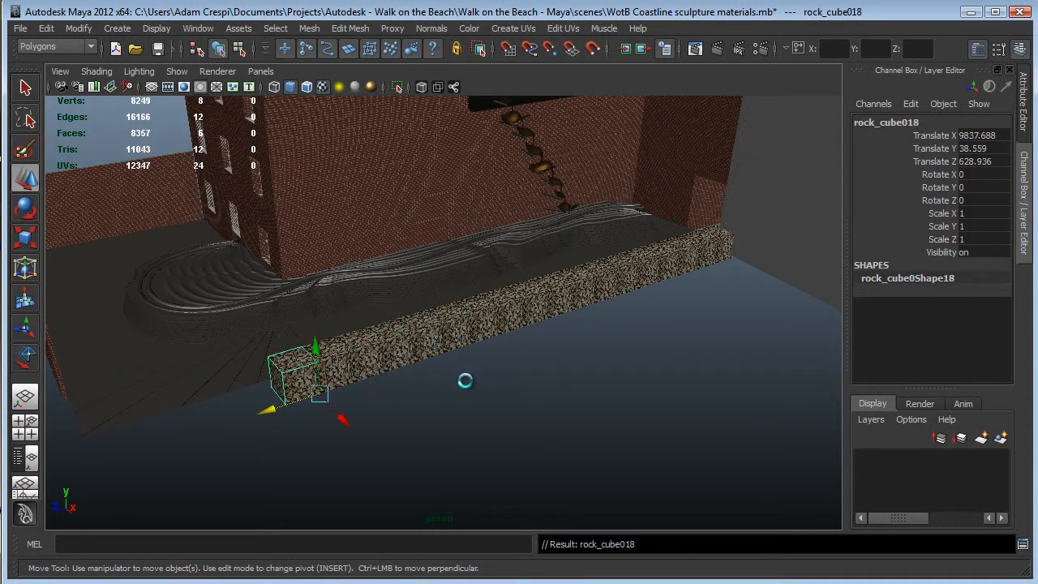
Select every rock cube in the row, including the first one at the far end, and center their pivots.
alt+drag(467, 381, 503, 462)
key(space)
drag(566, 262, 521, 259)
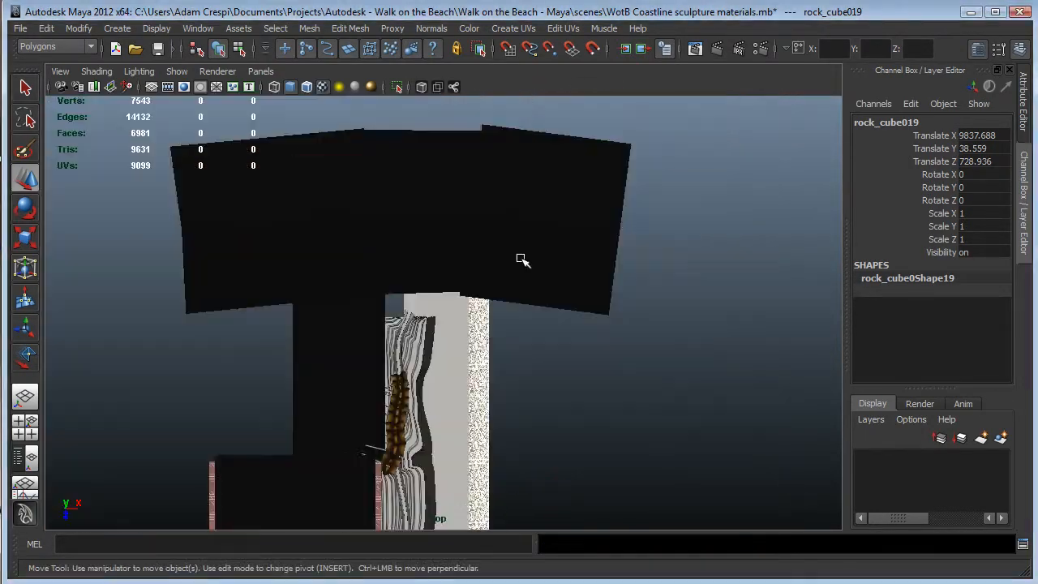
scroll(521, 260, down, 2)
alt+middle_drag(498, 421, 544, 290)
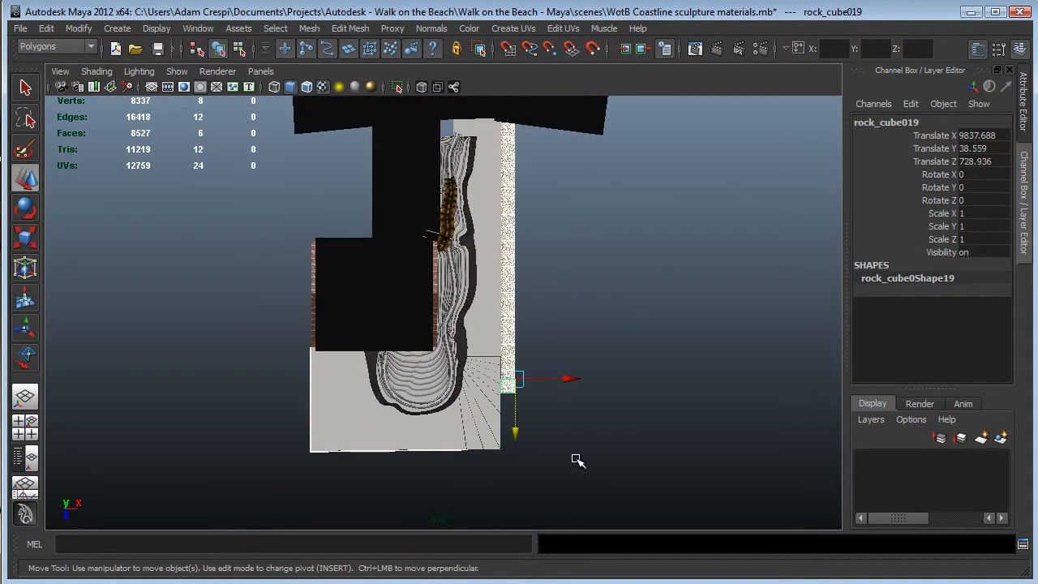
drag(577, 452, 511, 138)
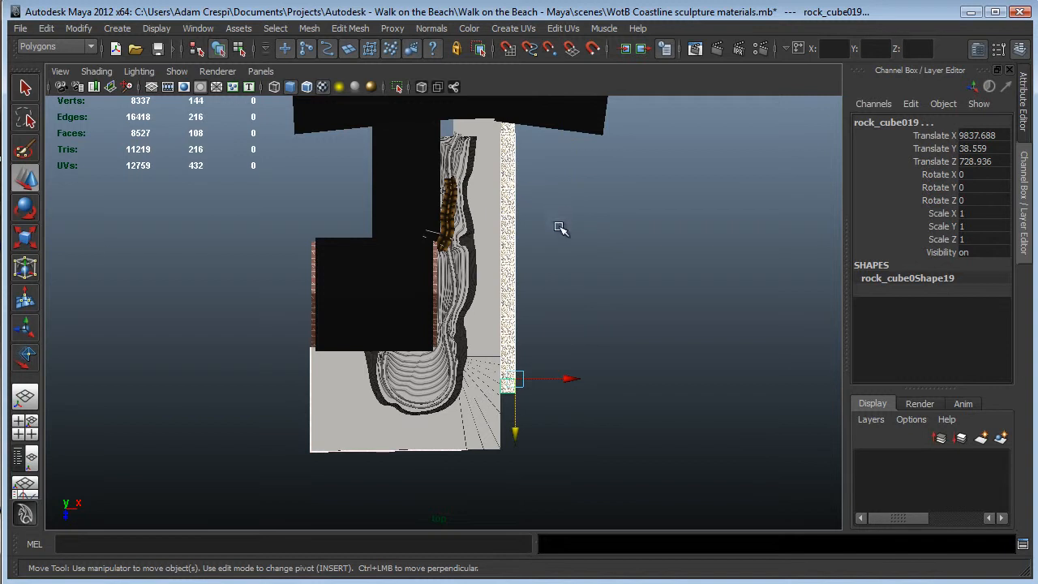
key(space)
drag(563, 221, 561, 188)
alt+drag(560, 333, 771, 222)
shift+click(736, 235)
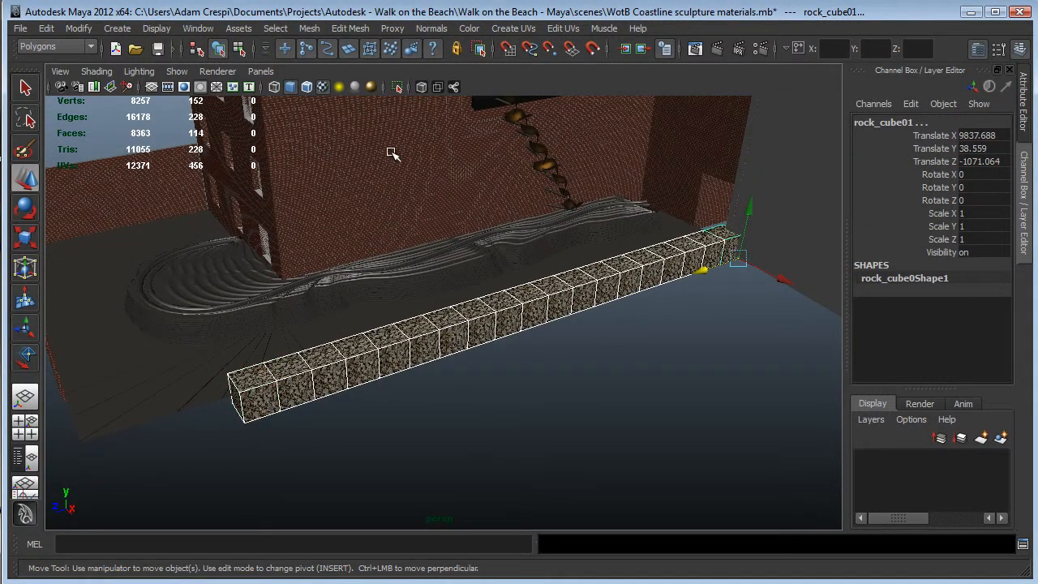
click(87, 30)
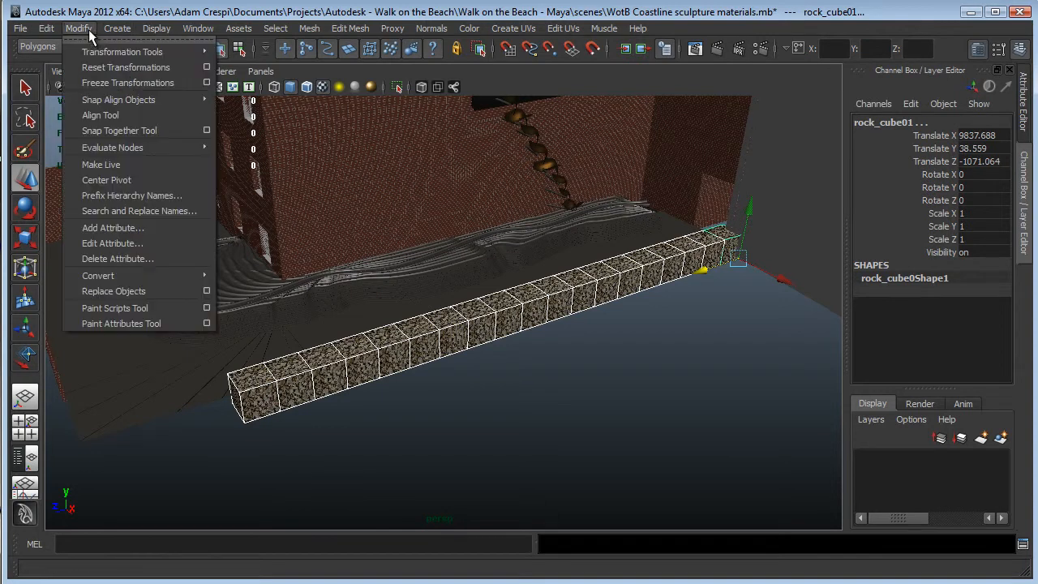
click(143, 179)
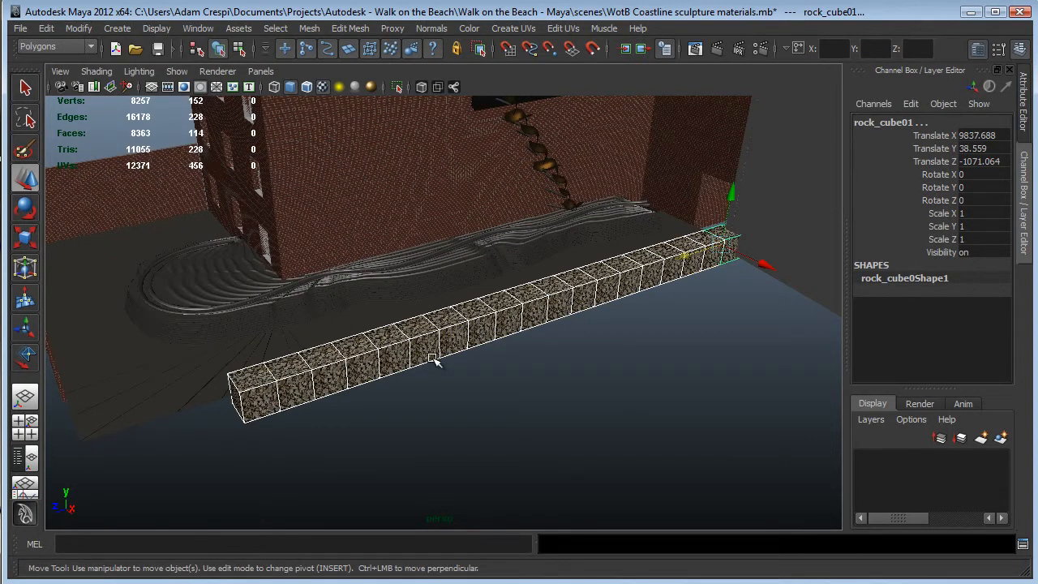
key(Insert)
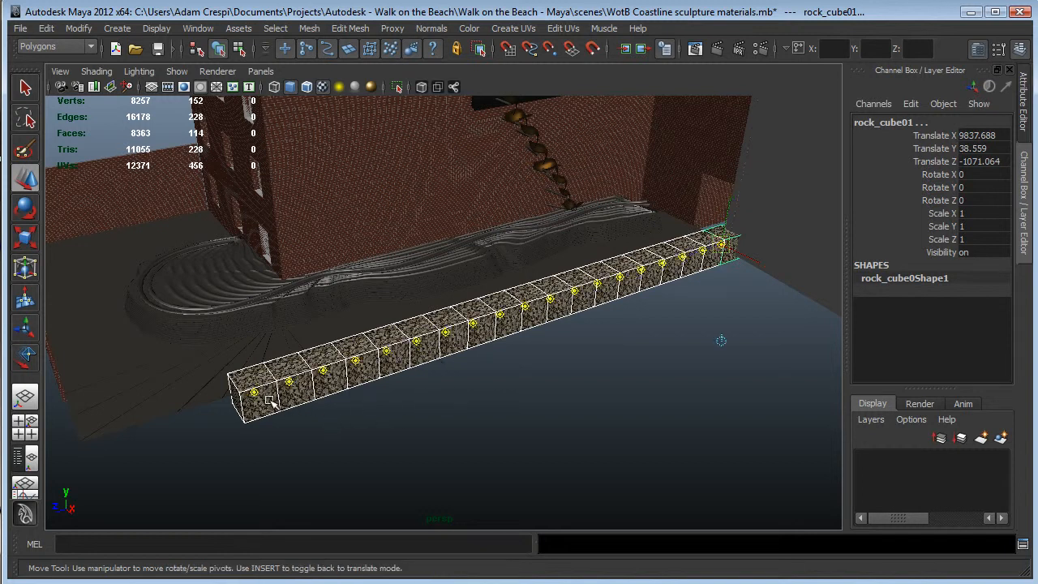
key(Insert)
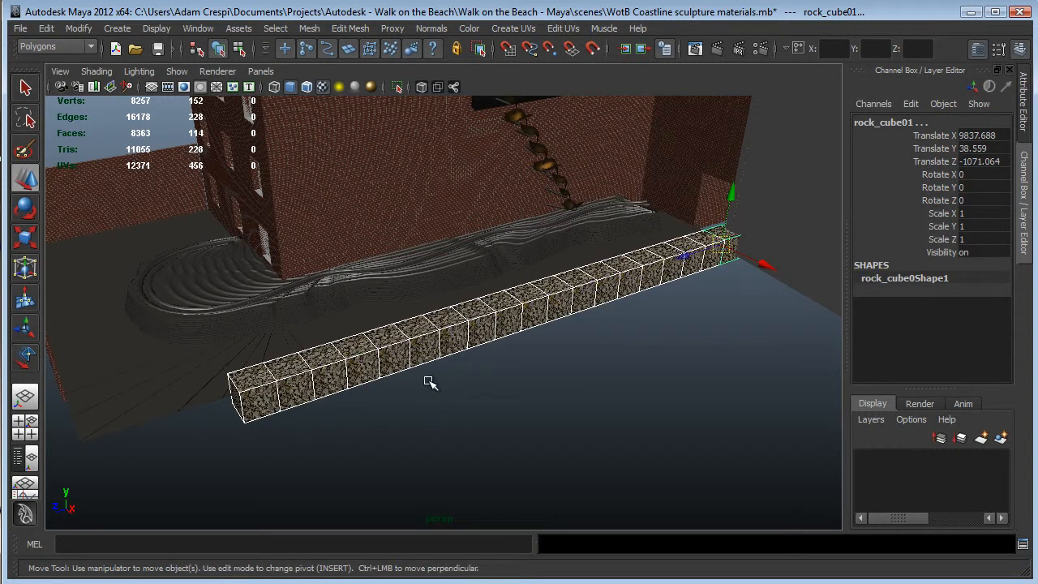
Select five spaced-out cubes in the row and rotate them 90 degrees about X using relative transform values.
click(462, 413)
click(324, 381)
shift+click(416, 341)
shift+click(560, 306)
shift+click(626, 285)
shift+click(693, 270)
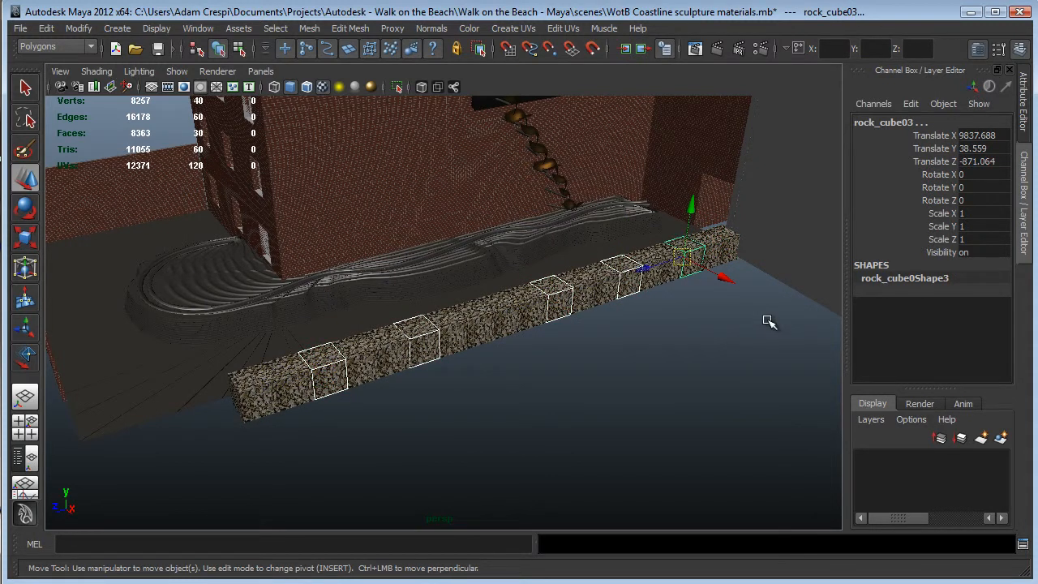
key(e)
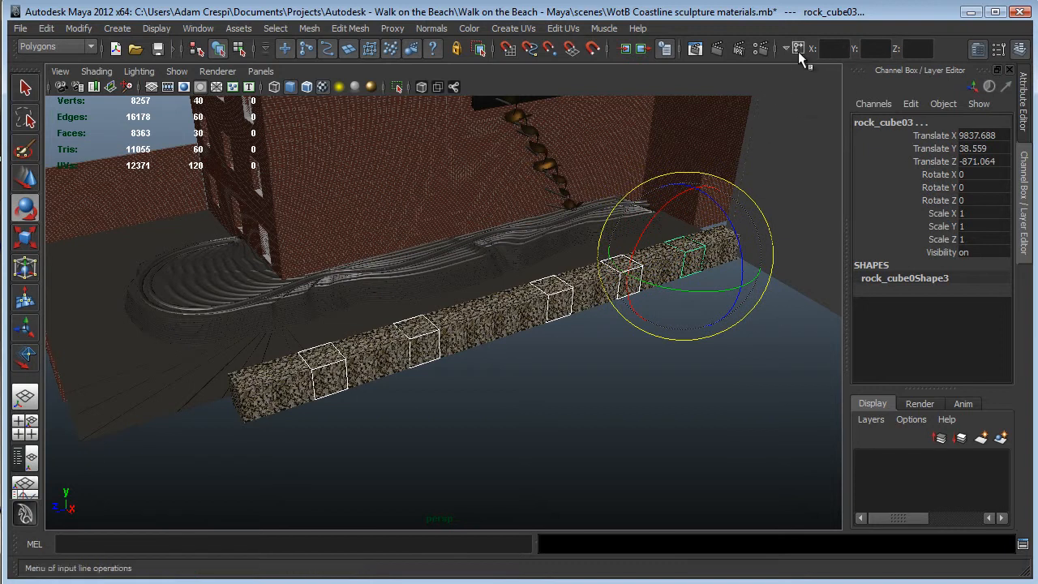
click(796, 50)
click(852, 76)
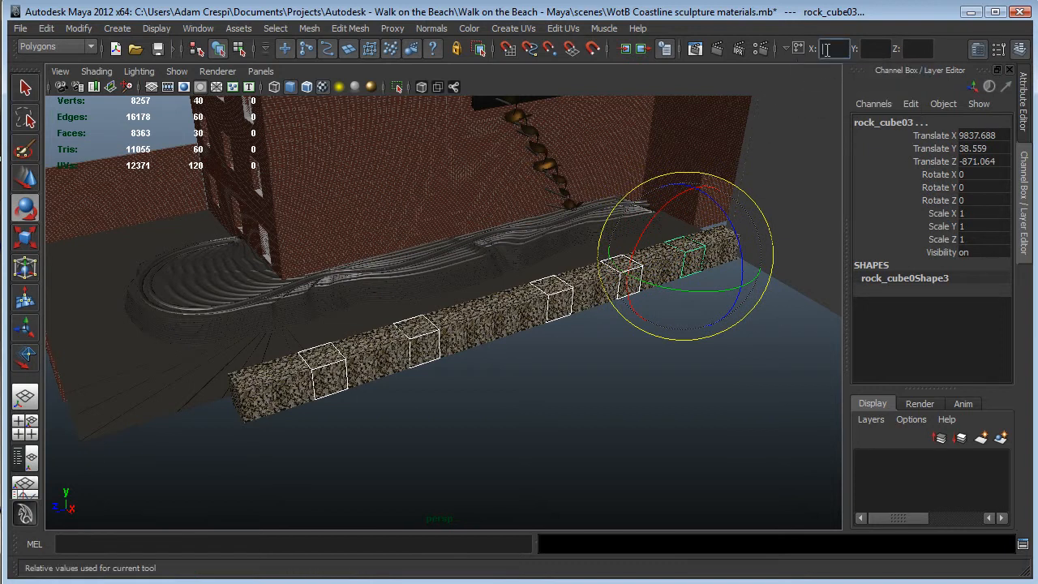
click(827, 51)
text(90)
key(Return)
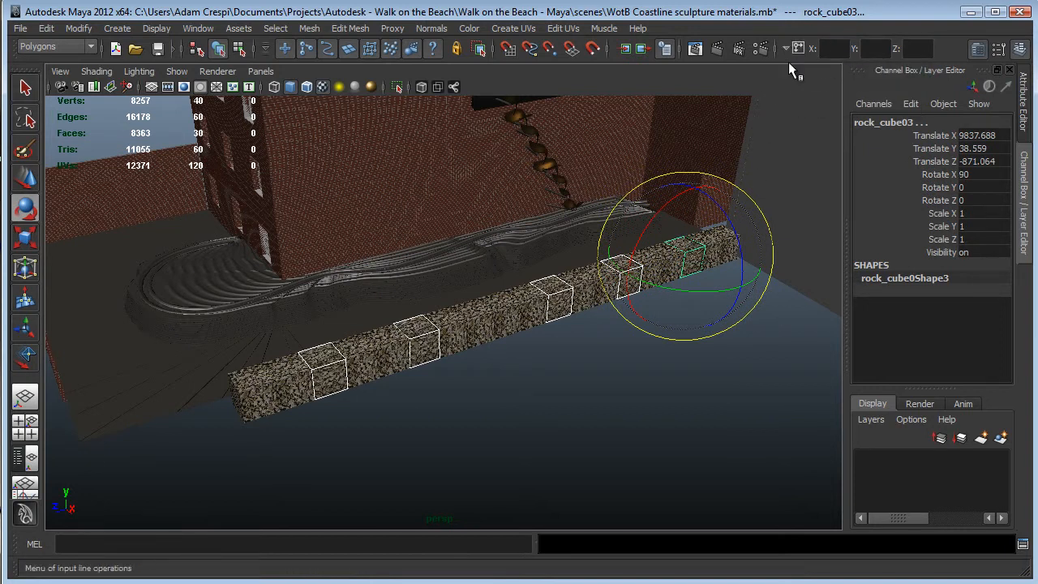
Select four spaced-out cubes, including rock_cube03 and rock_cube012, and rotate them 90 degrees about Z with a relative value.
click(363, 360)
shift+click(493, 320)
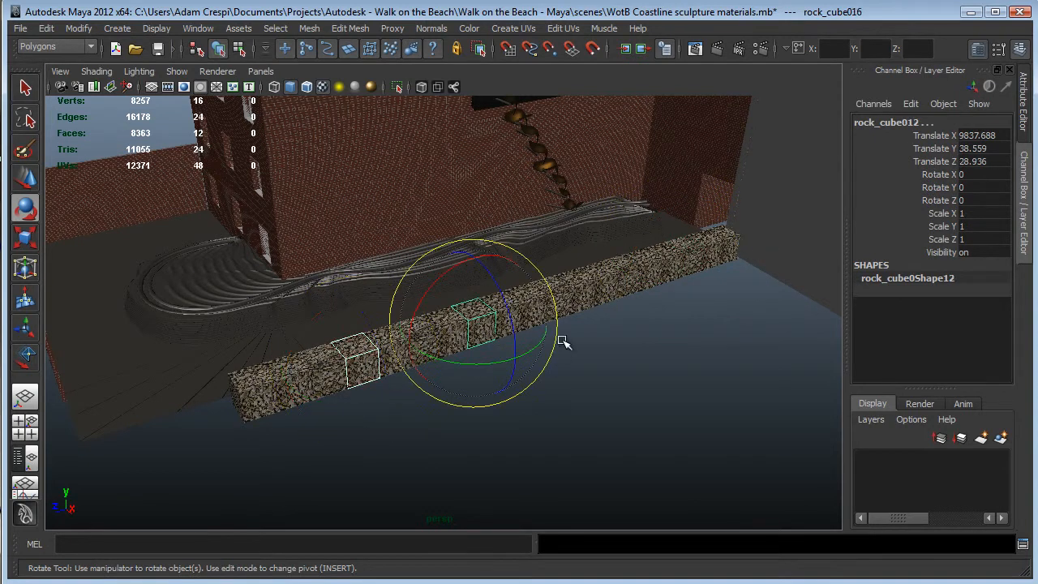
shift+click(601, 282)
shift+click(707, 250)
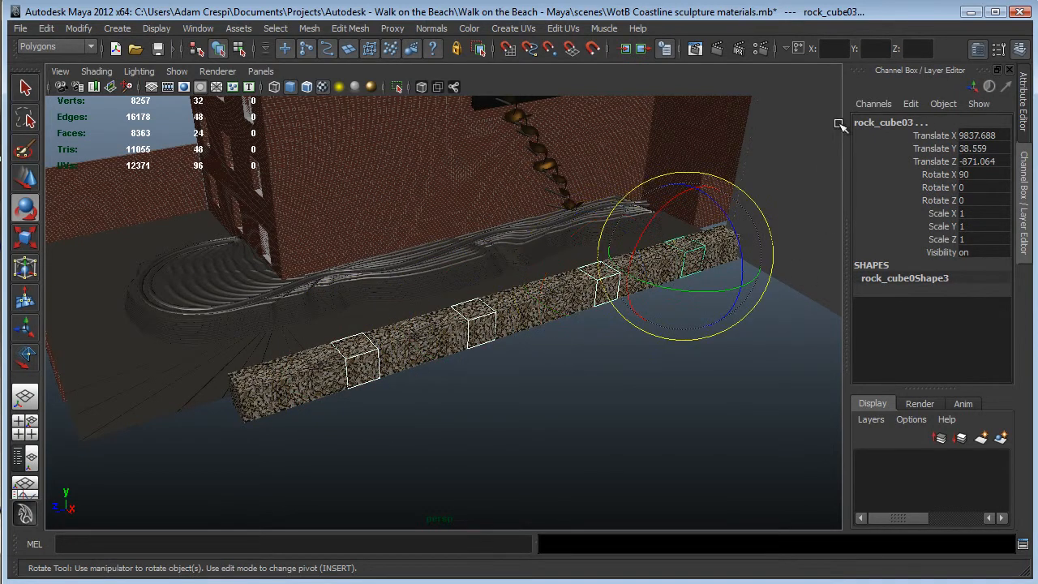
text(90)
key(Return)
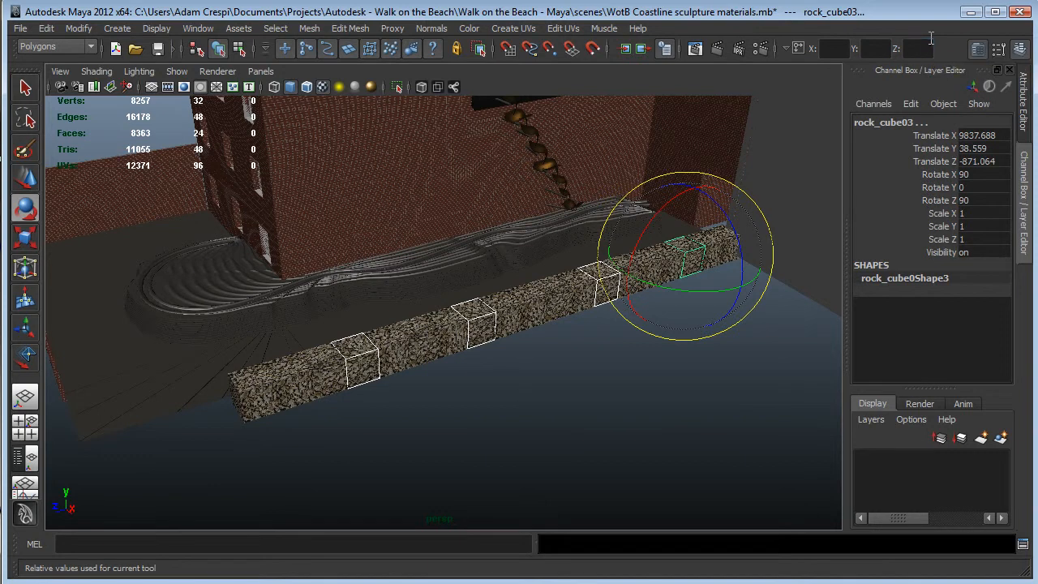
Select four spaced-out cubes, including rock_cube02 and the near end cube, and rotate them 90 degrees about Y with a relative value.
click(269, 408)
shift+click(429, 361)
shift+click(578, 300)
shift+click(710, 257)
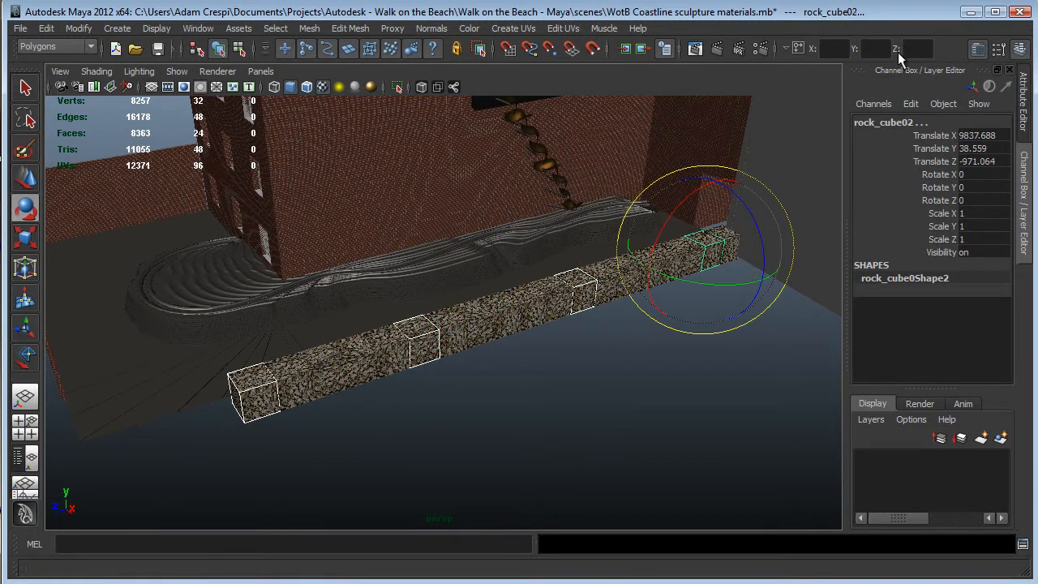
text(90)
key(Return)
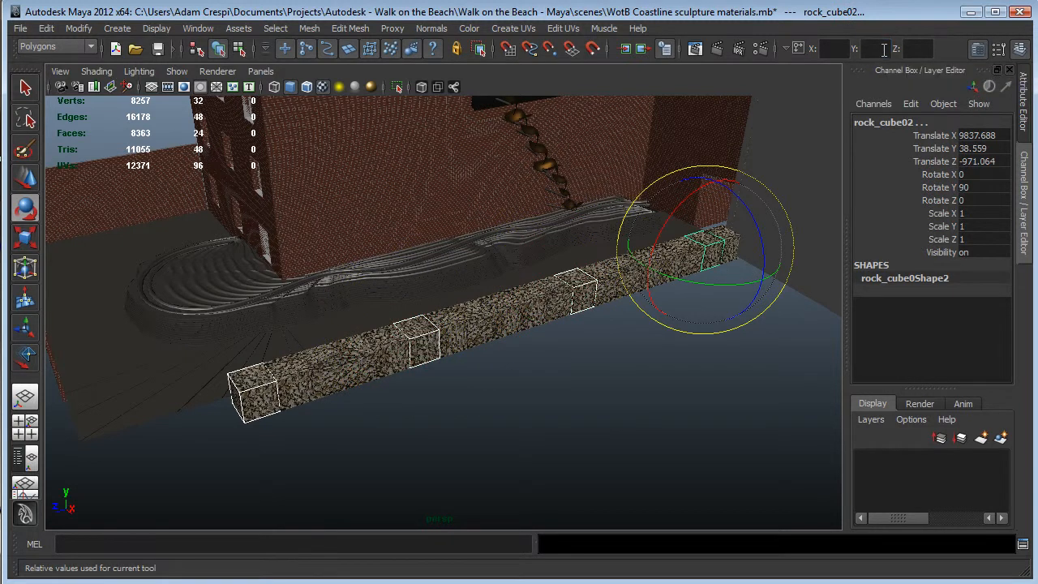
Clear the selection and reselect the entire row of rock cubes from an end-on view.
click(419, 480)
alt+drag(360, 451, 461, 417)
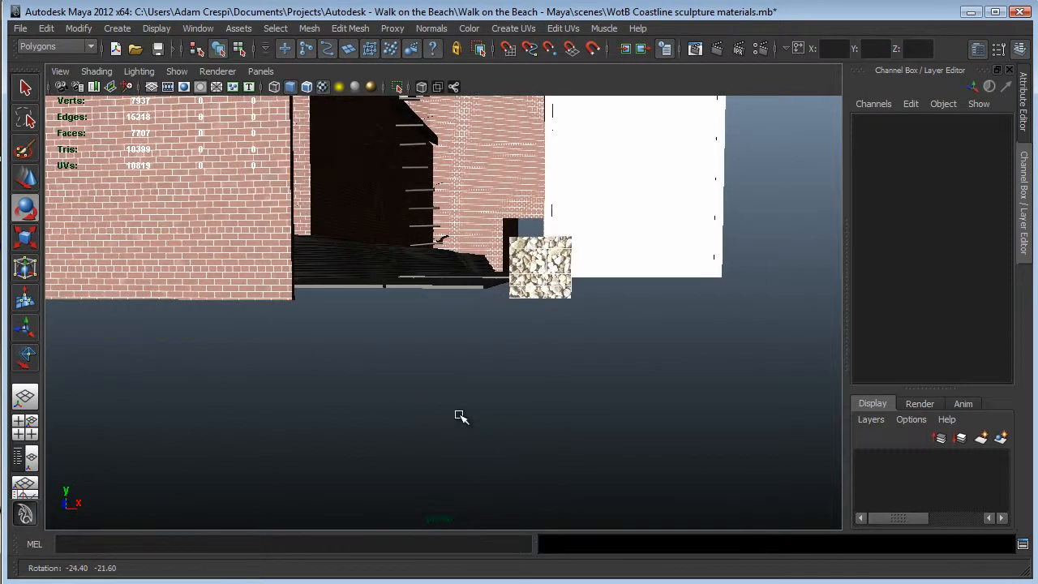
click(556, 282)
alt+drag(629, 370, 543, 402)
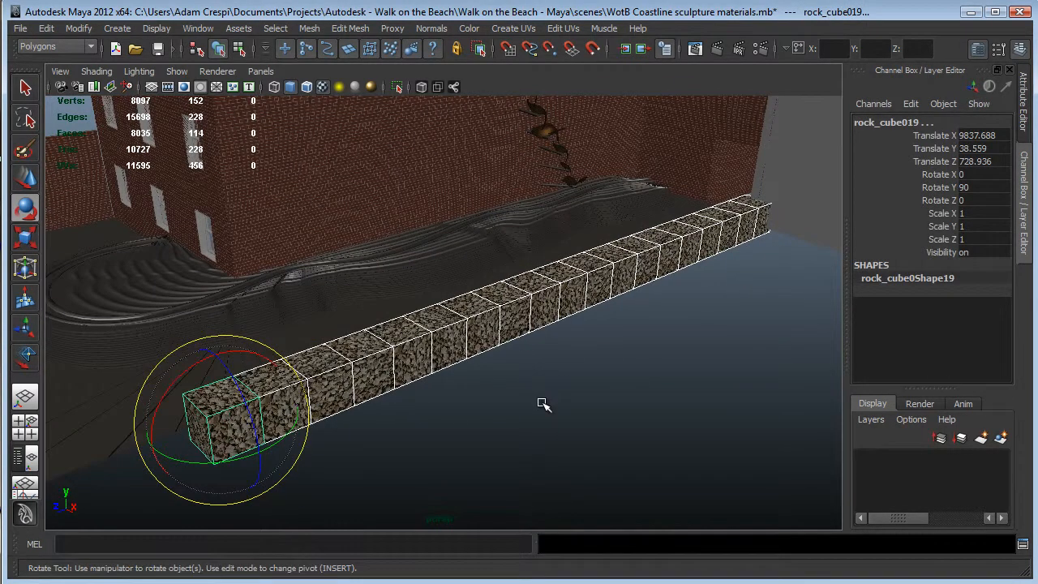
Duplicate the cube row, raise the copy 100 units in Y, and repeat the transformed duplicate to add a third course.
scroll(542, 403, down, 2)
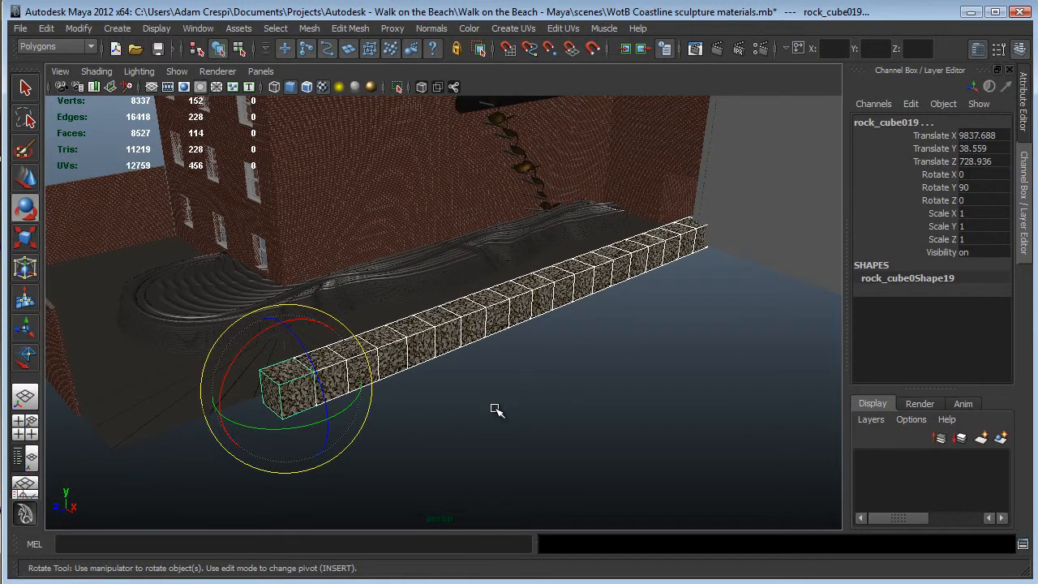
key(w)
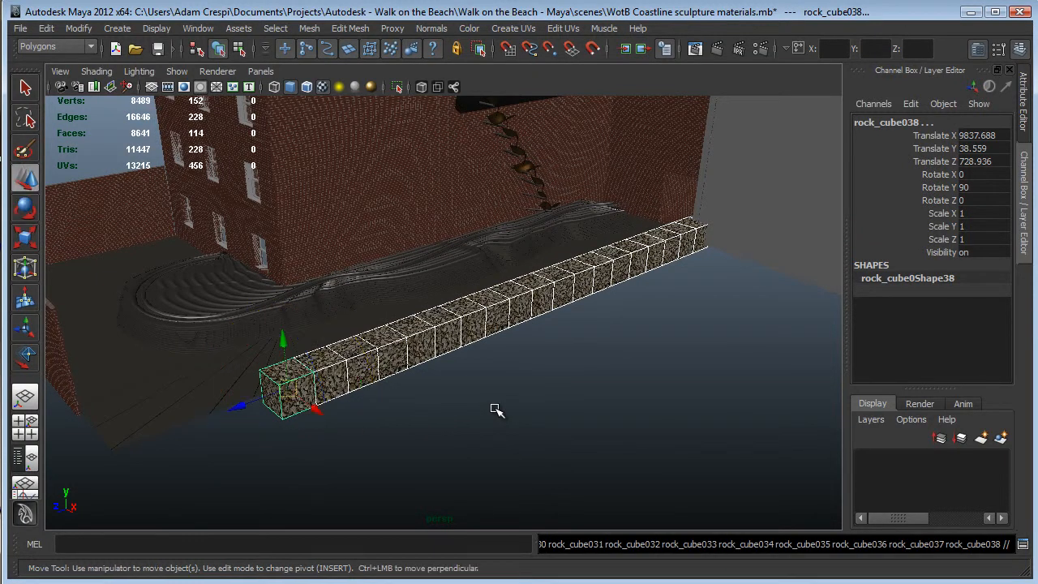
click(867, 50)
text(100)
key(Return)
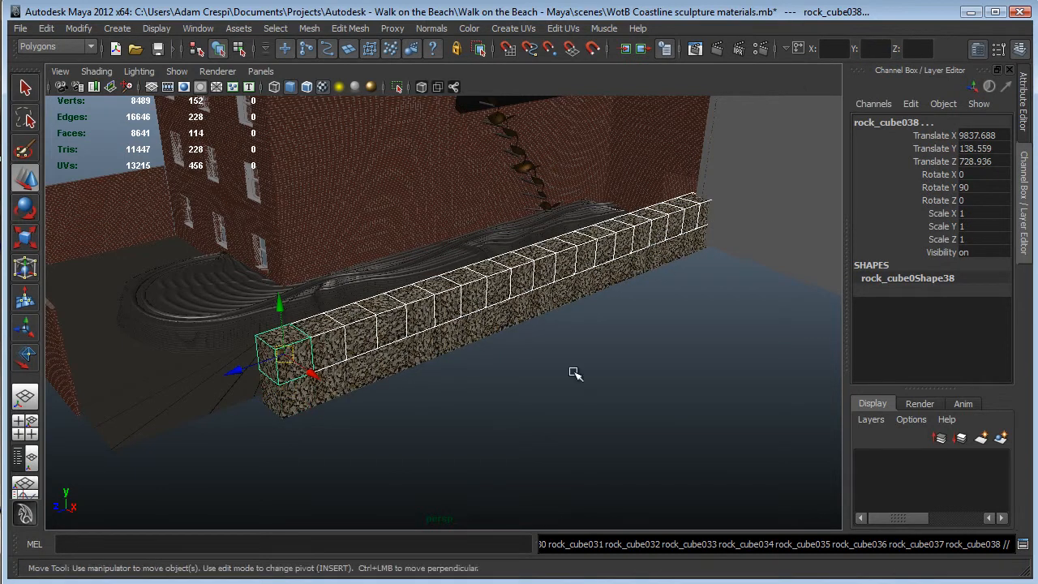
alt+drag(529, 415, 454, 411)
key(shift+d)
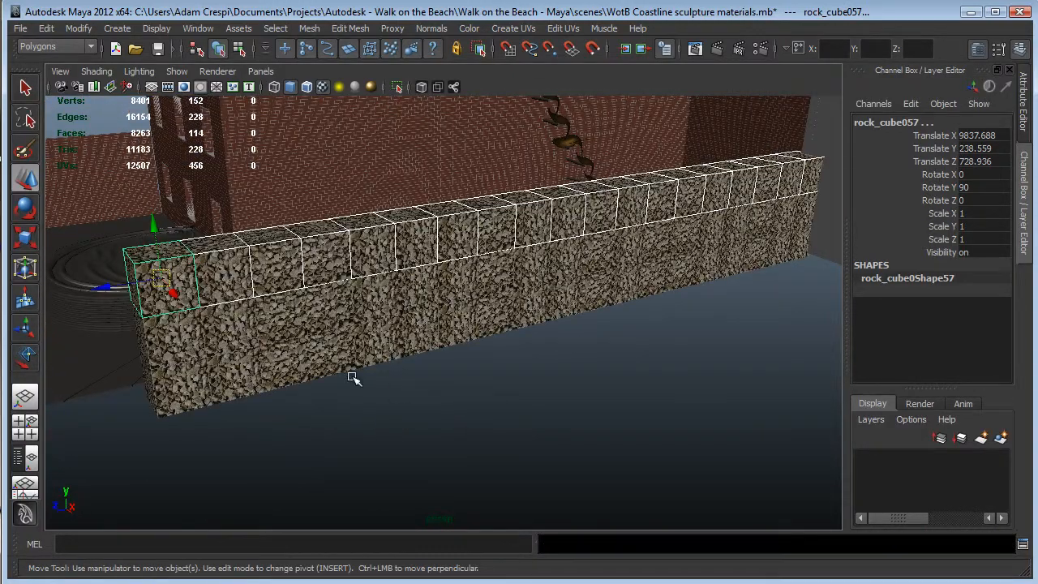
Select nine scattered cubes in the upper two courses, with wireframe shown over the shaded view.
click(221, 337)
shift+click(346, 316)
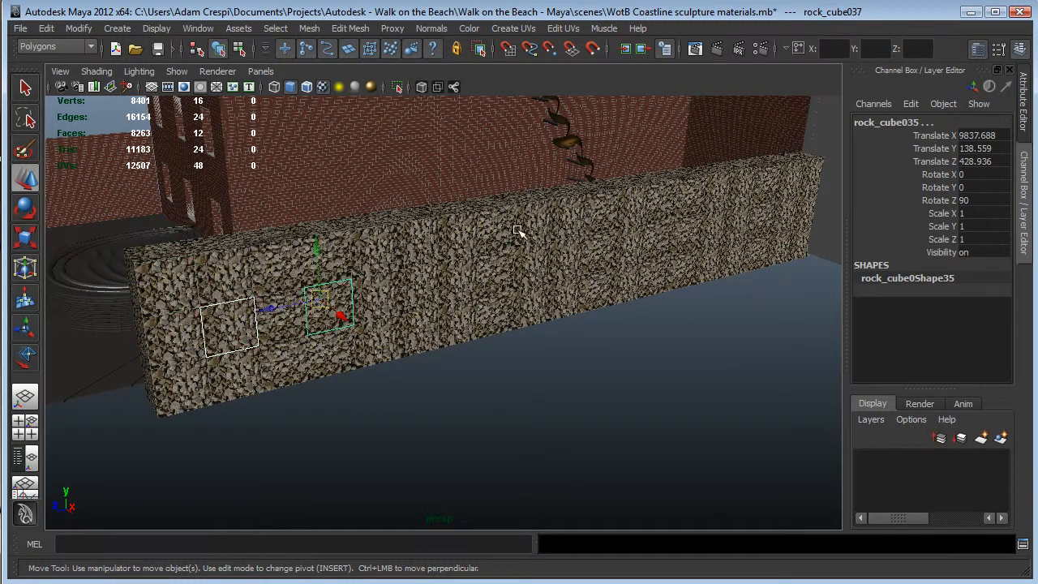
shift+click(547, 233)
shift+click(569, 274)
shift+click(718, 209)
shift+click(785, 188)
shift+click(791, 226)
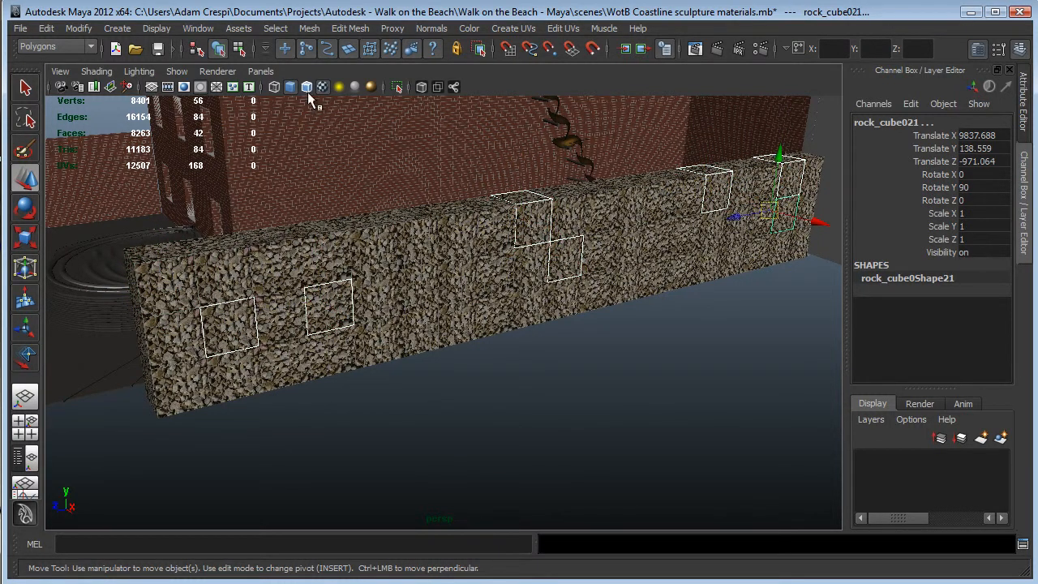
click(307, 87)
shift+click(670, 234)
shift+click(419, 248)
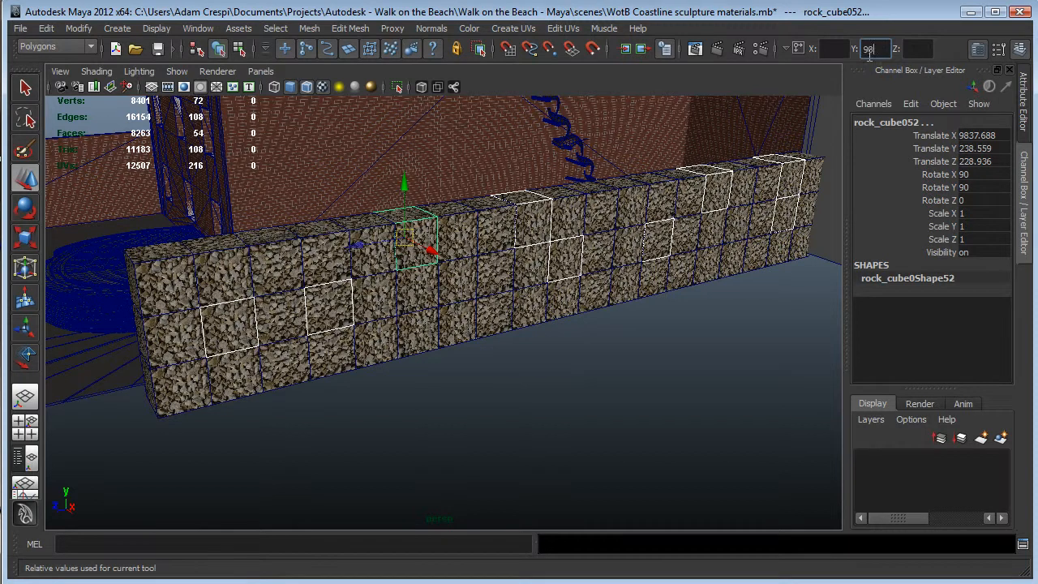
Undo the mistaken 90-unit Y move of the nine cubes and rotate them 90 degrees about Y with a relative value.
key(Return)
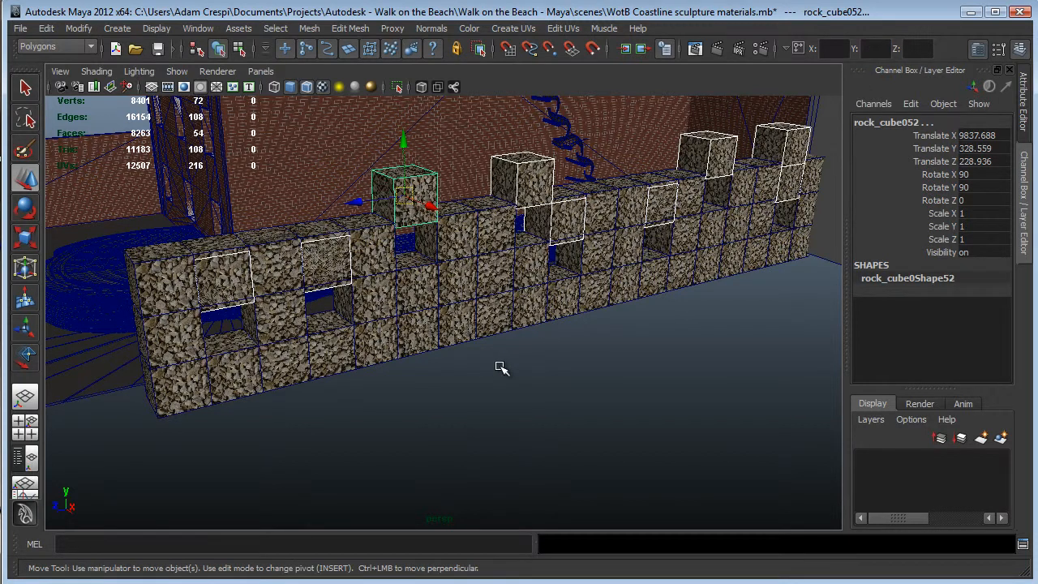
key(ctrl+z)
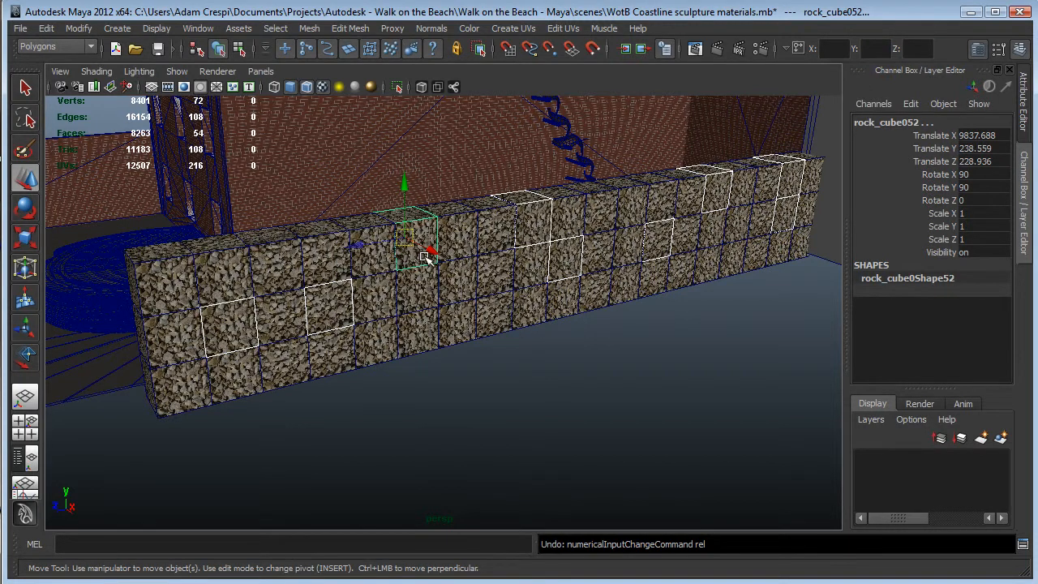
key(e)
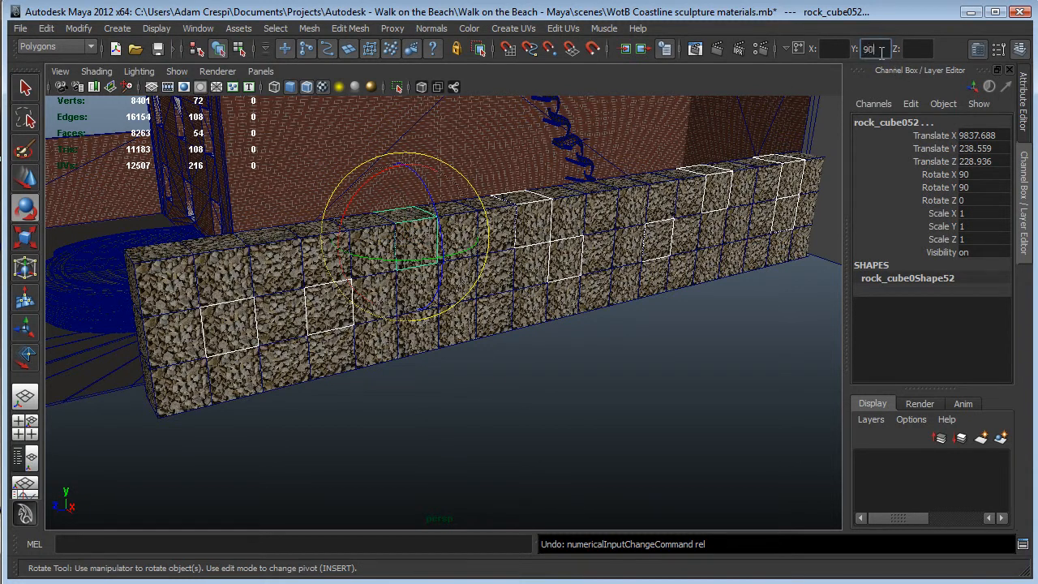
click(881, 50)
text(90)
key(Return)
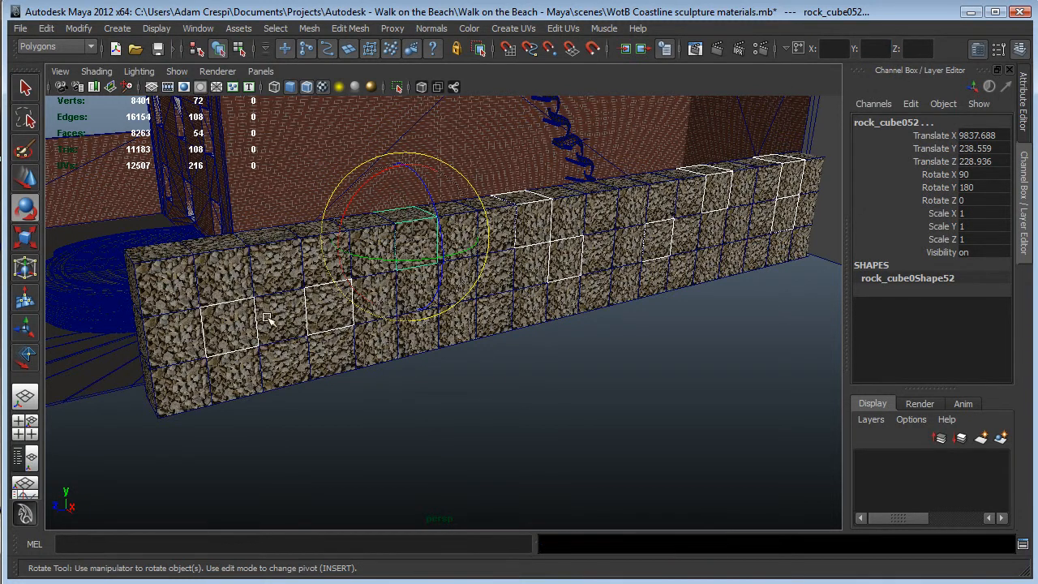
Select six spaced-out cubes across the three courses, including the near-end top cube, and rotate them about Z with a relative value.
click(177, 286)
shift+click(490, 285)
shift+click(632, 206)
shift+click(689, 272)
shift+click(788, 188)
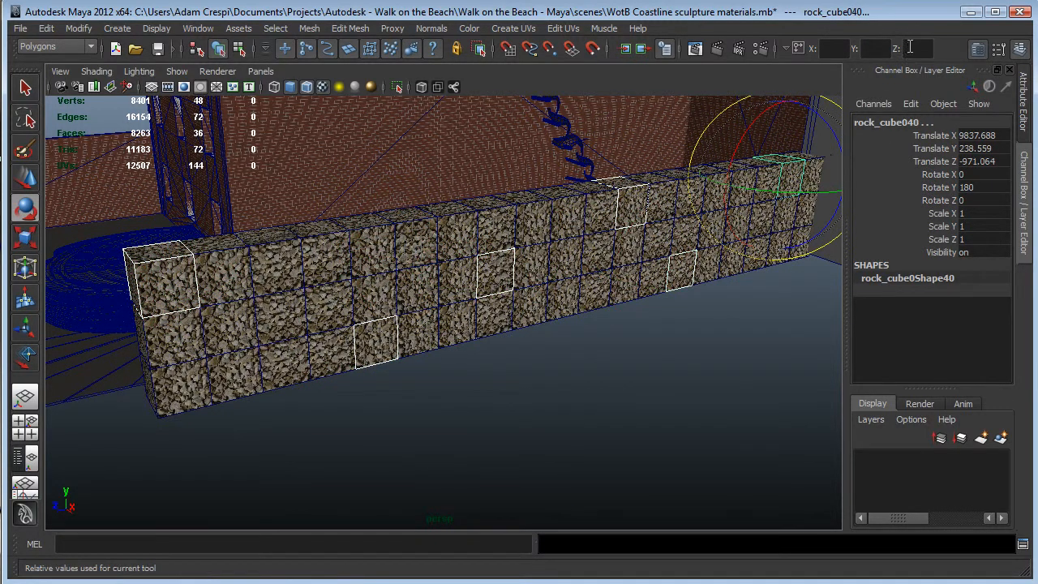
key(Return)
Rotate seven other scattered cubes, including rock_cube043, 90 degrees about X with a relative value, and clear the selection.
click(416, 293)
shift+click(261, 289)
shift+click(375, 233)
shift+click(535, 313)
shift+click(668, 236)
shift+click(787, 188)
shift+click(715, 185)
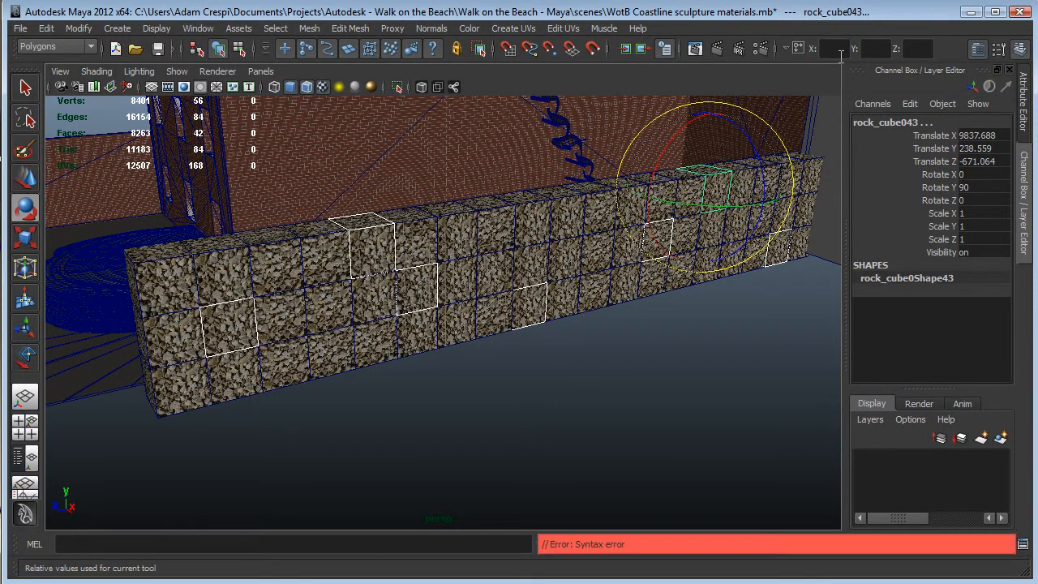
click(837, 49)
text(90)
key(Return)
alt+drag(512, 396, 553, 401)
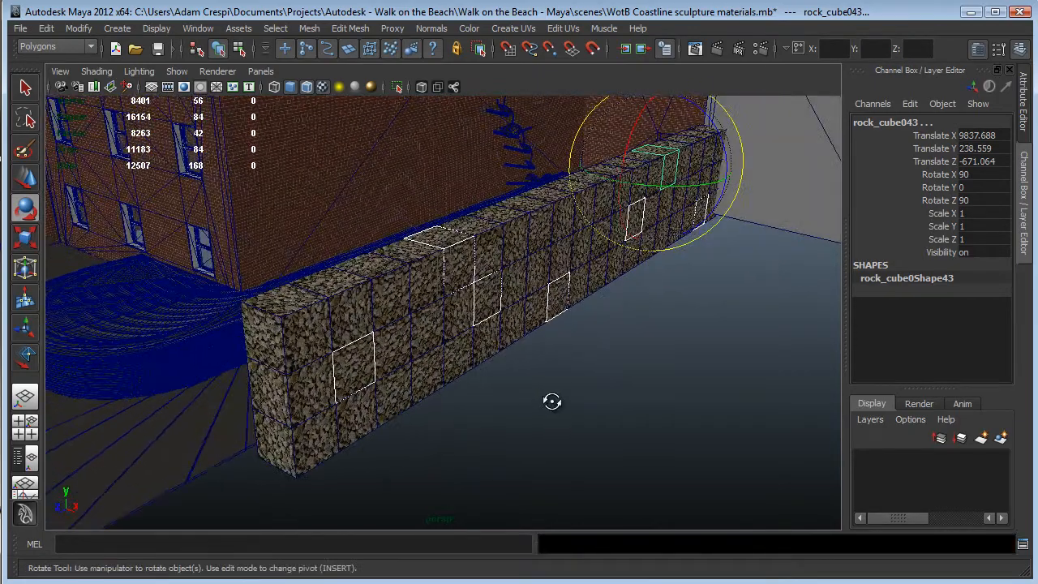
click(552, 401)
Move seven adjacent bottom-course cubes, from rock_cube017 to rock_cube011, back along X to about 9824.
mouse_move(454, 391)
alt+mouse_down()
mouse_move(528, 392)
mouse_move(447, 394)
alt+mouse_up()
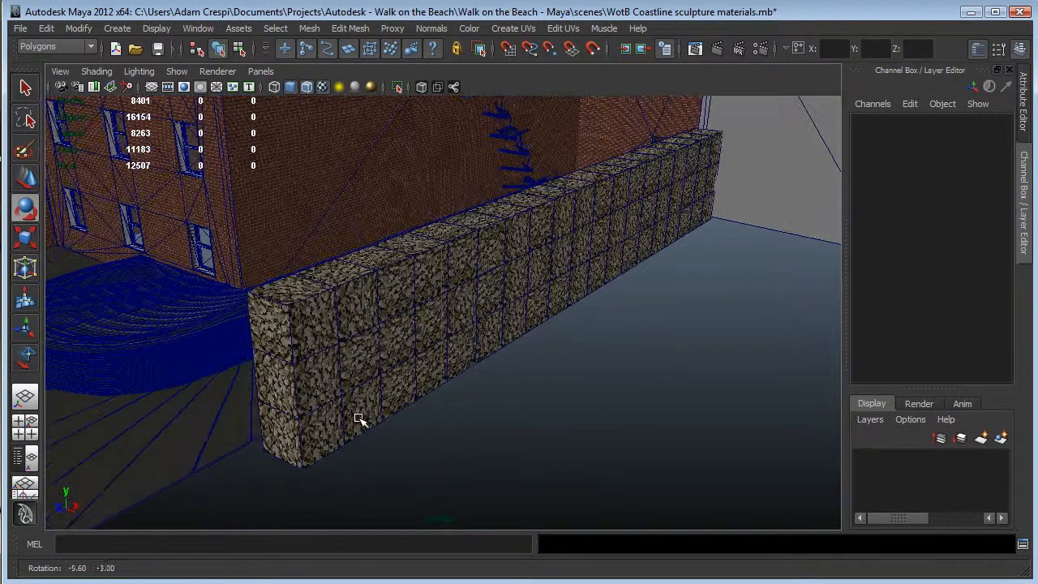
key(w)
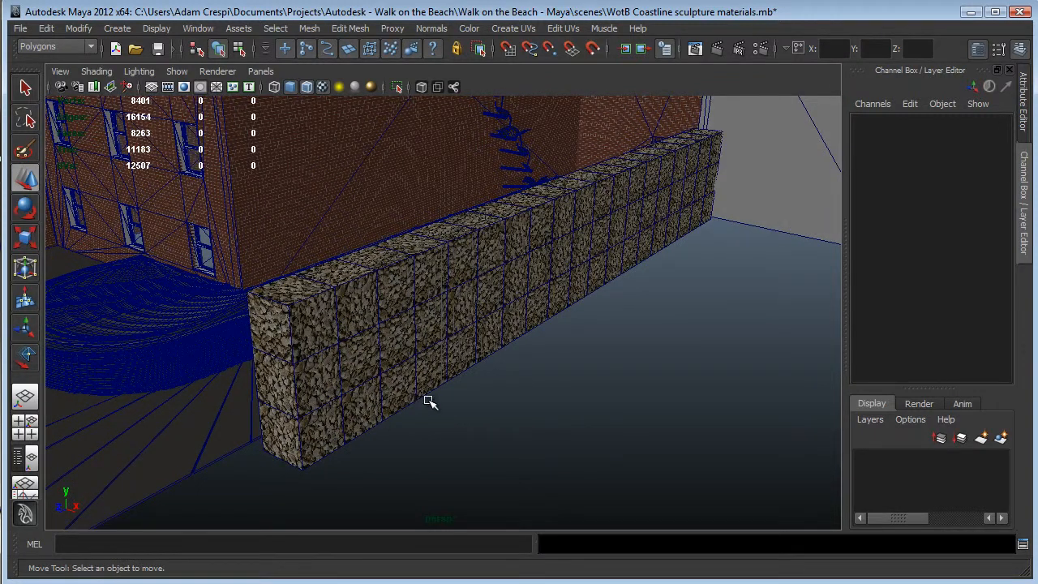
click(416, 396)
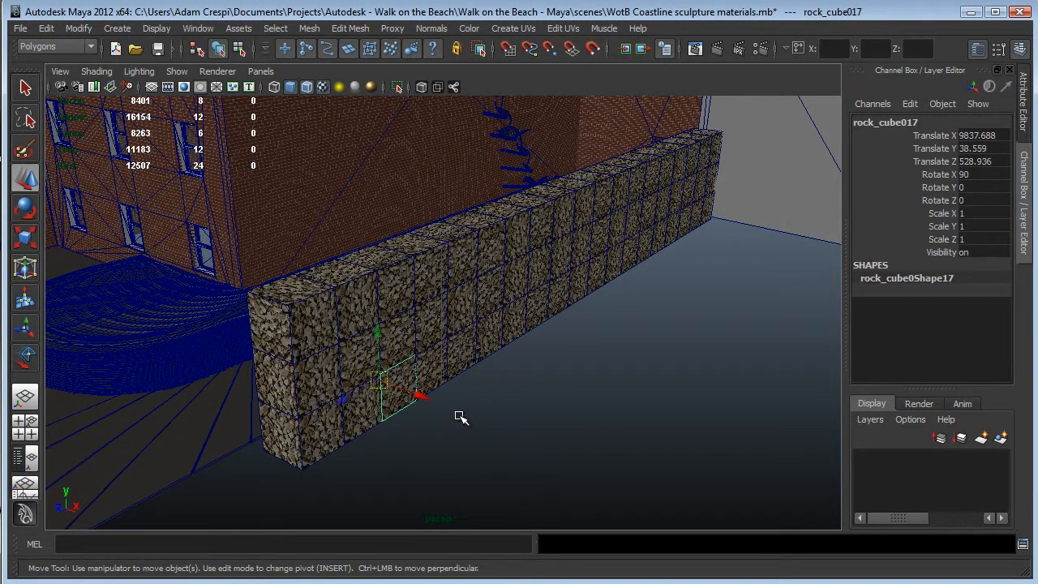
alt+drag(461, 417, 473, 412)
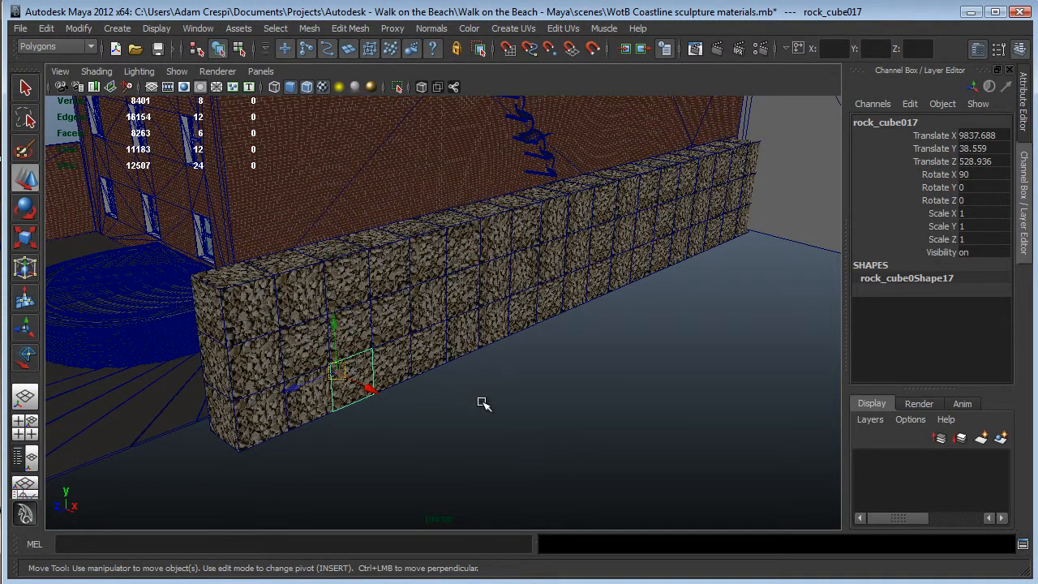
alt+drag(418, 416, 424, 412)
shift+click(438, 361)
shift+click(458, 359)
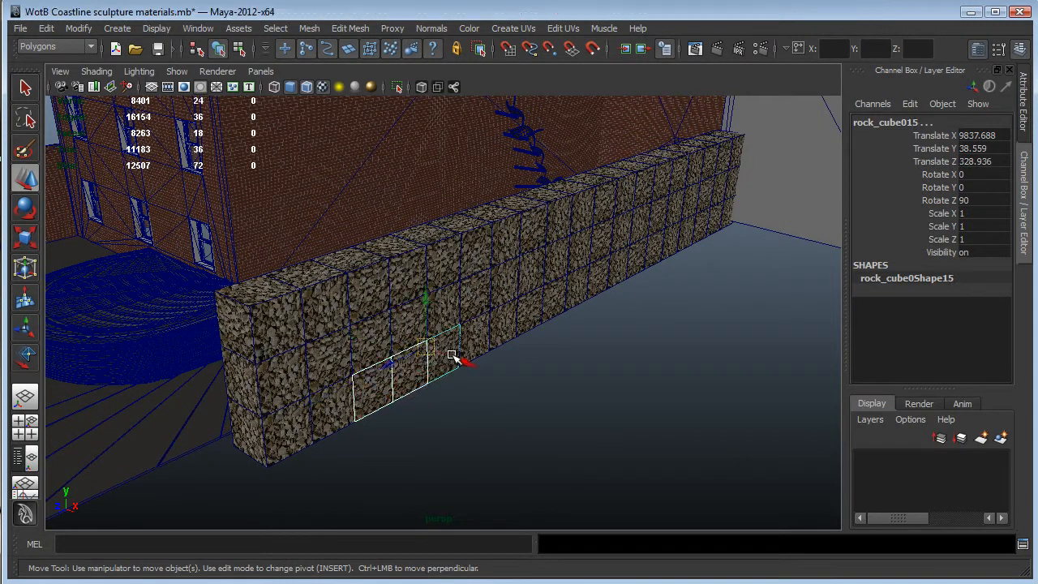
shift+click(486, 342)
shift+click(513, 333)
shift+click(537, 321)
shift+click(561, 311)
alt+drag(582, 367, 612, 331)
drag(604, 296, 435, 405)
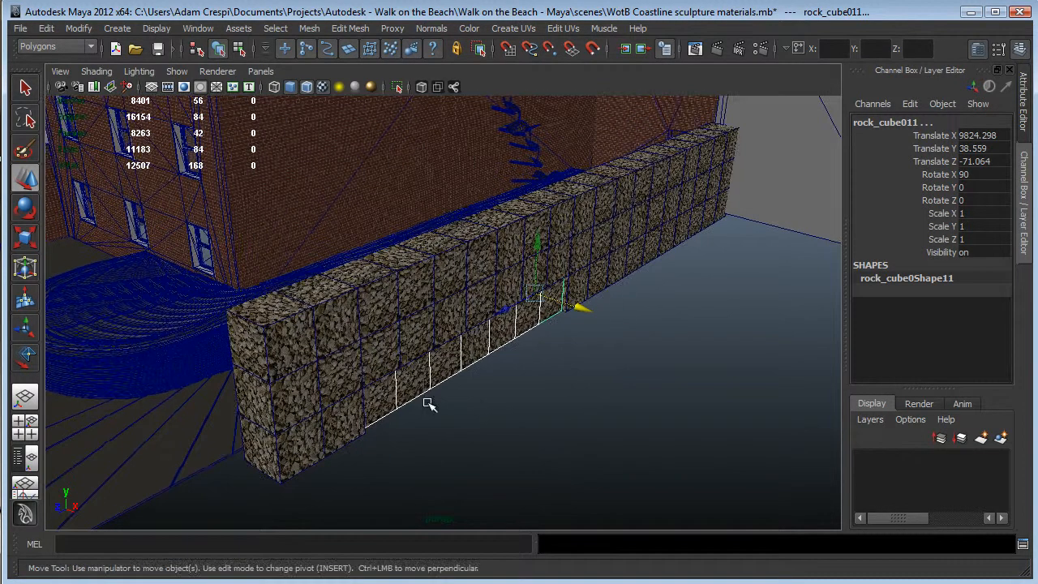
Drop the two end cubes and push the remaining five back to X about 9813, with three of those slightly further.
shift+click(382, 405)
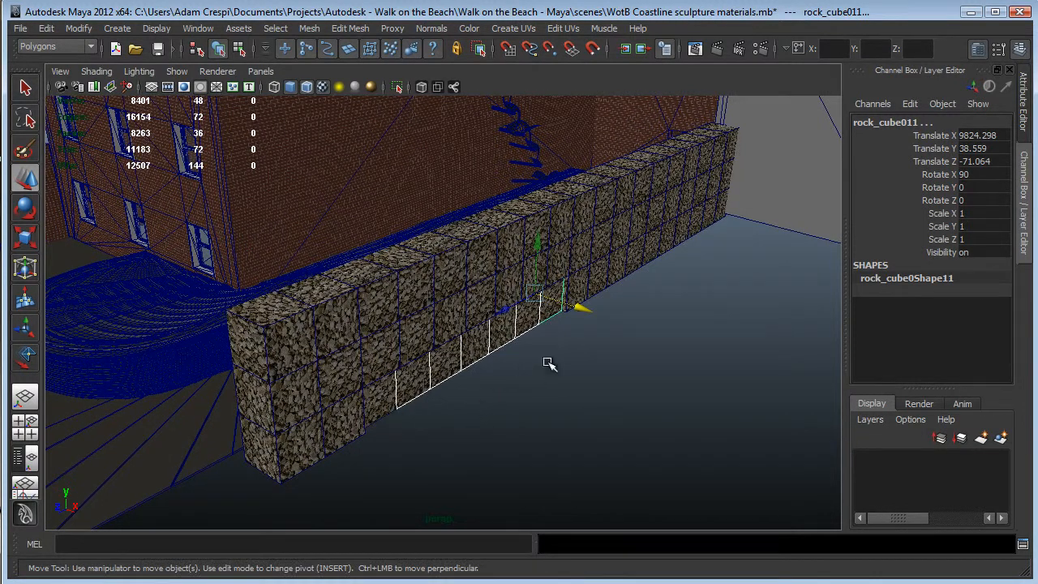
shift+click(552, 316)
drag(557, 325, 540, 343)
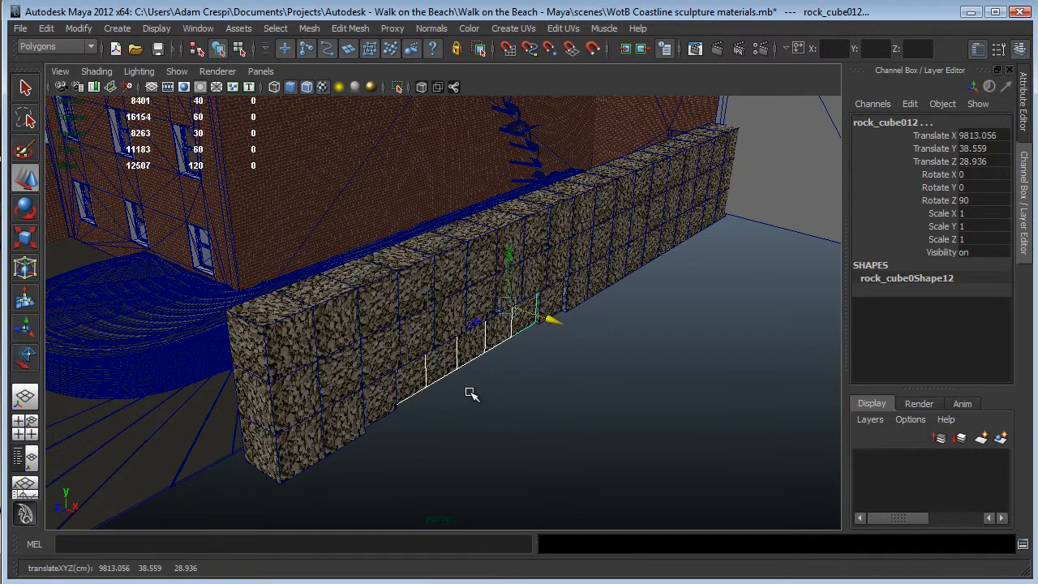
shift+click(421, 384)
shift+click(467, 350)
drag(552, 319, 548, 319)
Select rock_cube014 and the adjacent rock_cube013 in the bottom course and move them further back along X.
alt+drag(484, 391, 589, 389)
drag(587, 271, 507, 389)
click(508, 389)
click(371, 409)
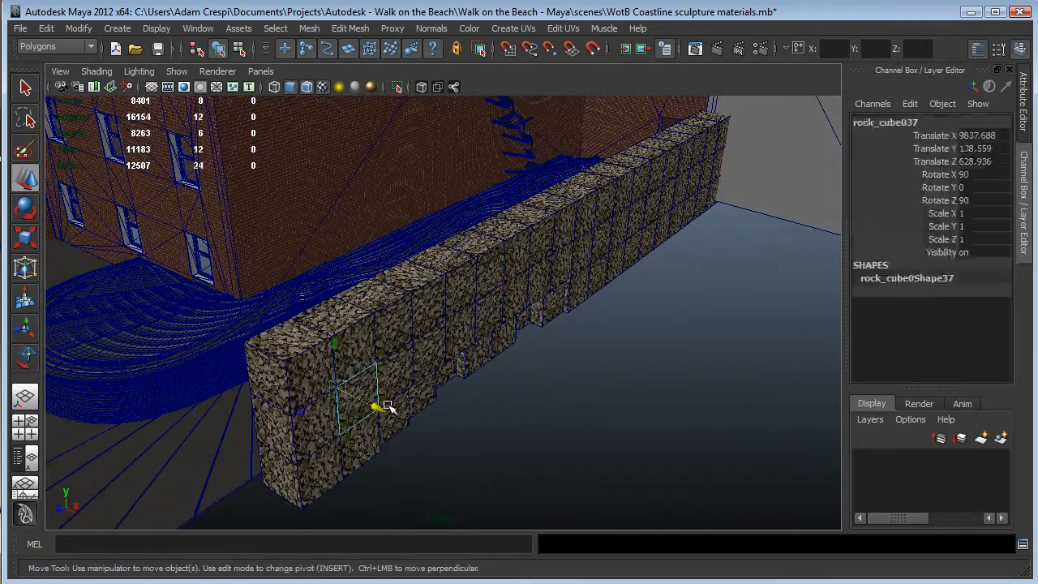
alt+drag(445, 415, 428, 366)
click(442, 350)
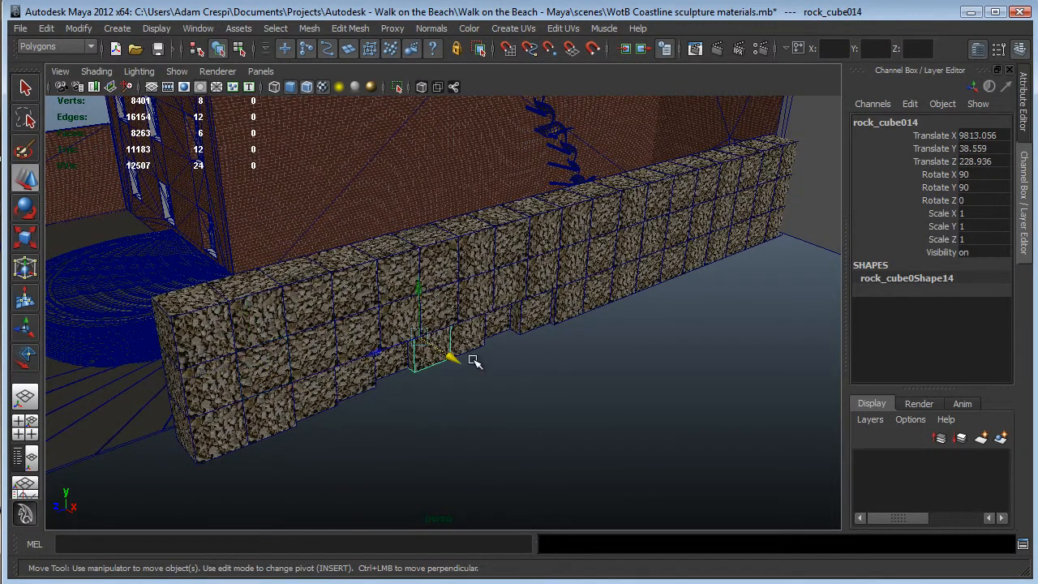
shift+click(468, 365)
drag(485, 342, 606, 324)
Select five top-course cubes near the wall's near end, including rock_cube057 and rock_cube053, and move them outward along X.
click(611, 310)
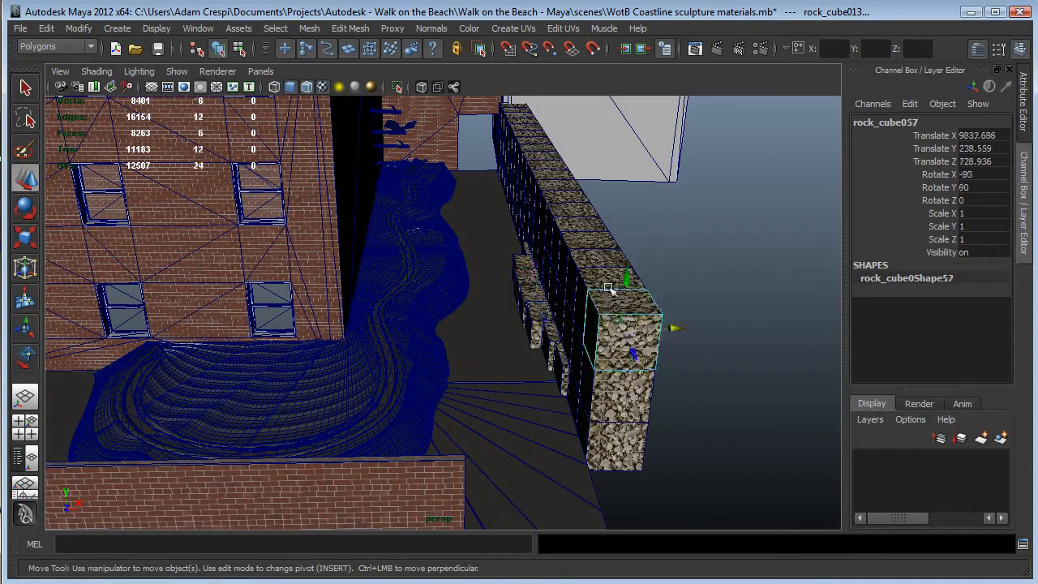
shift+click(595, 248)
shift+click(588, 234)
shift+click(575, 209)
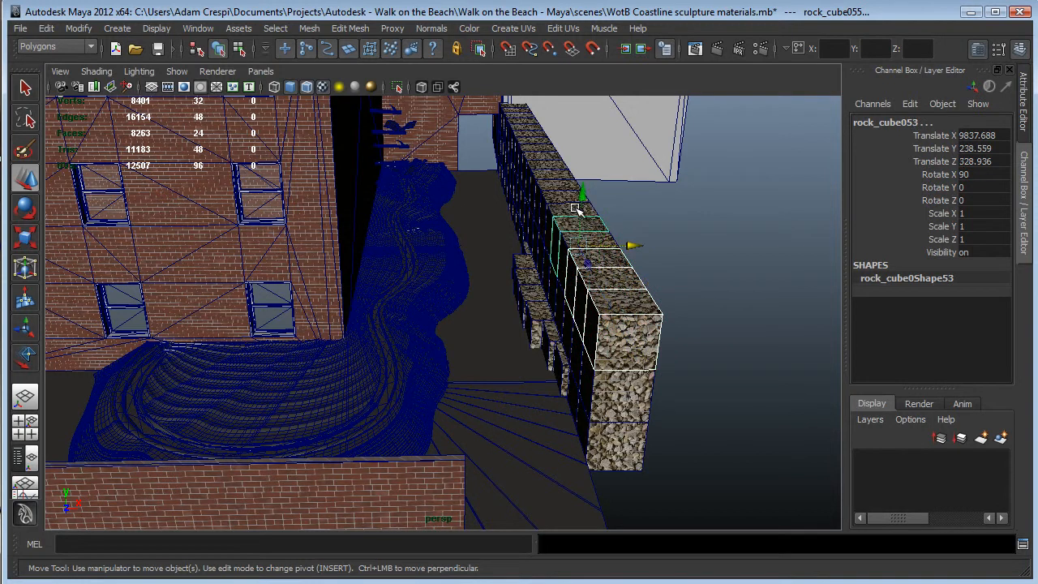
shift+click(567, 201)
drag(626, 230, 639, 252)
Offset individual top-course cubes at the wall's near end along X to stagger them.
click(627, 287)
click(637, 320)
drag(670, 325, 643, 368)
click(618, 288)
Shift the stacked cubes at the wall's near end, including rock_cube019, along X and clear the selection.
click(650, 411)
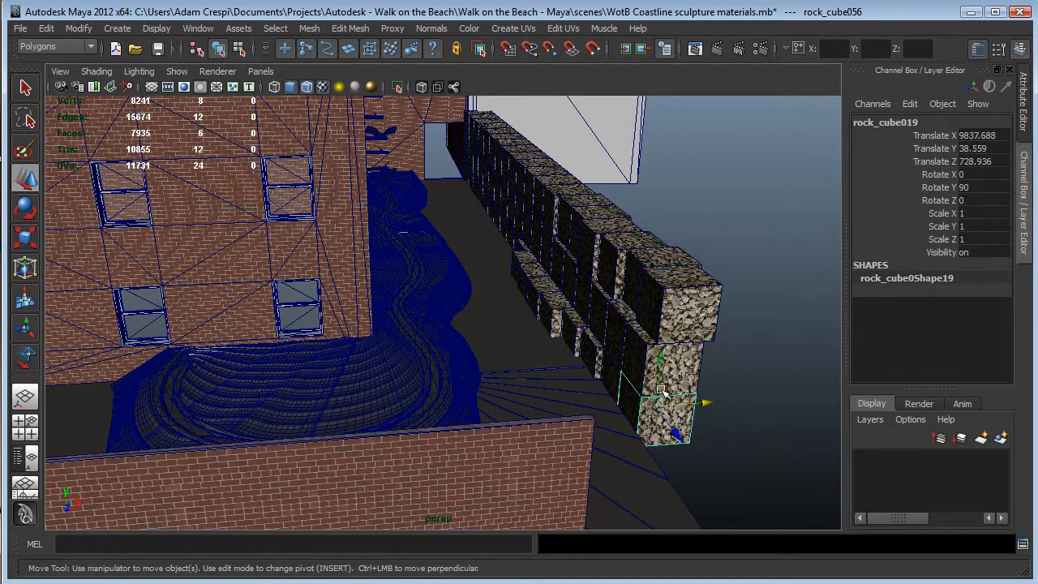
click(686, 323)
shift+click(639, 367)
shift+click(651, 408)
drag(706, 404, 593, 282)
alt+drag(596, 234, 616, 267)
scroll(558, 313, up, 3)
scroll(558, 313, down, 2)
click(488, 337)
click(658, 358)
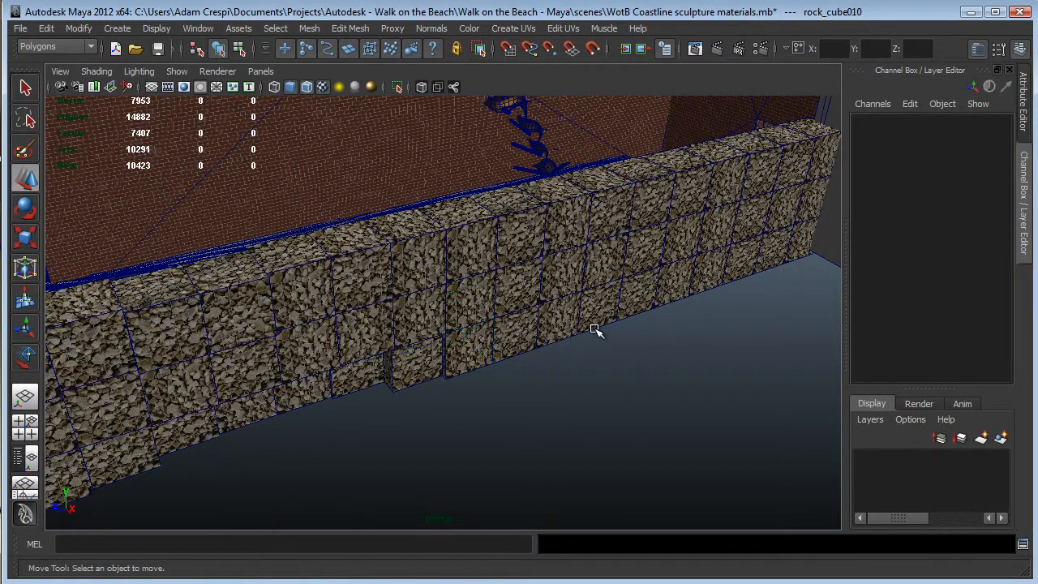
Select eleven cubes in the lower two courses toward the far end and move them back along X to about 9831.
click(553, 321)
shift+click(610, 307)
shift+click(647, 298)
shift+click(679, 284)
shift+click(719, 261)
shift+click(748, 223)
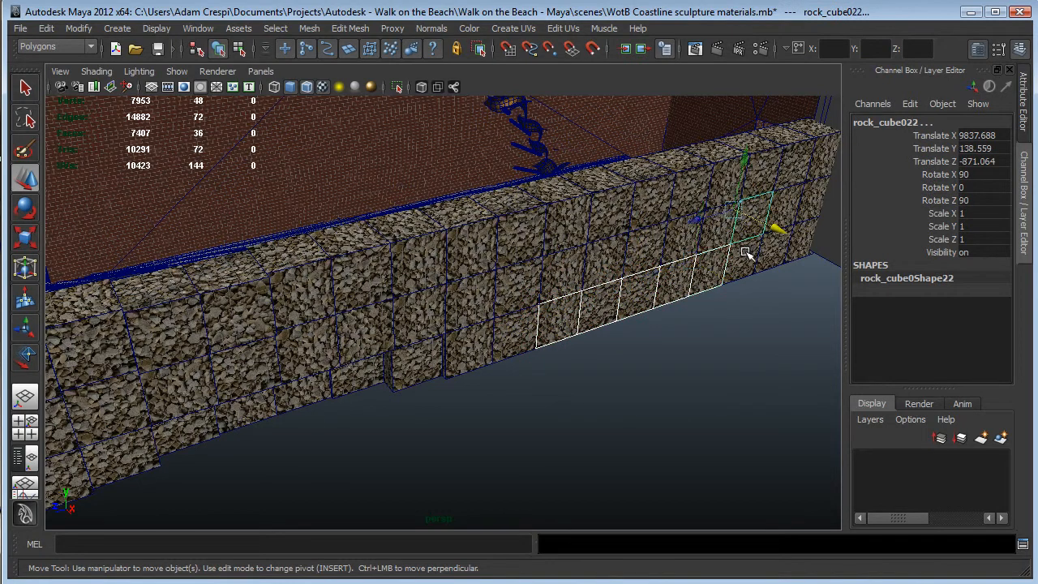
shift+click(740, 255)
shift+click(707, 232)
shift+click(678, 248)
shift+click(632, 272)
shift+click(608, 279)
drag(624, 274, 620, 274)
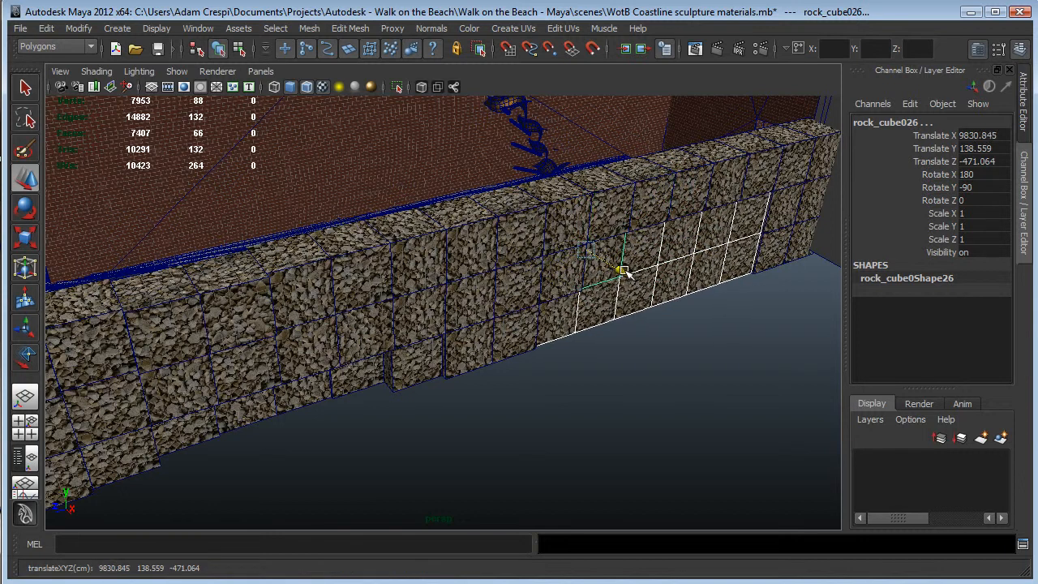
Select four cubes within that lower block, including rock_cube06, and push them slightly further back along X.
click(659, 240)
shift+click(680, 284)
shift+click(648, 294)
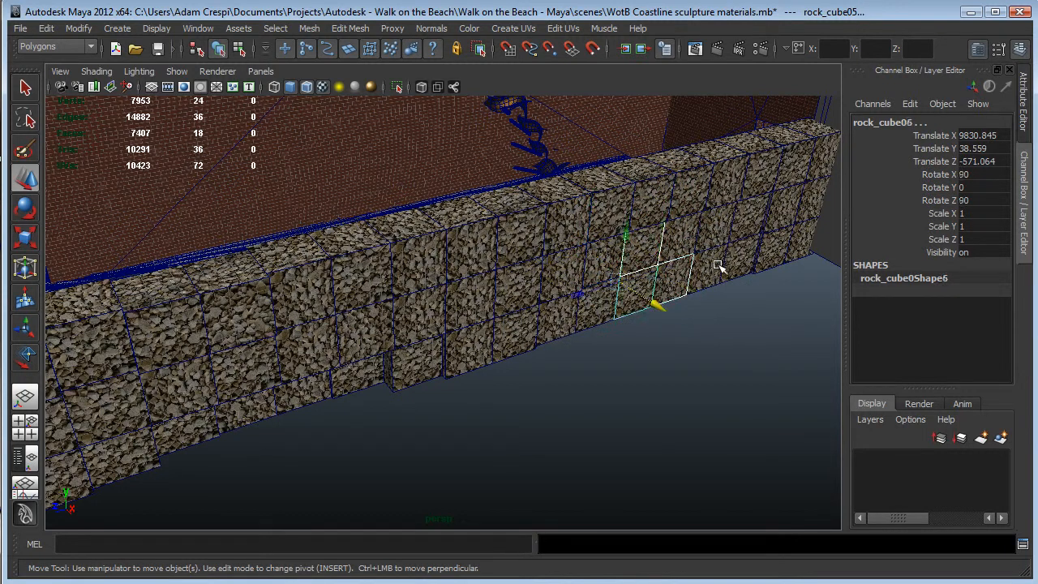
shift+click(707, 236)
drag(726, 280, 724, 277)
Stagger the top course toward the far end, moving rock_cube041 outward along X to about 9848.
click(640, 183)
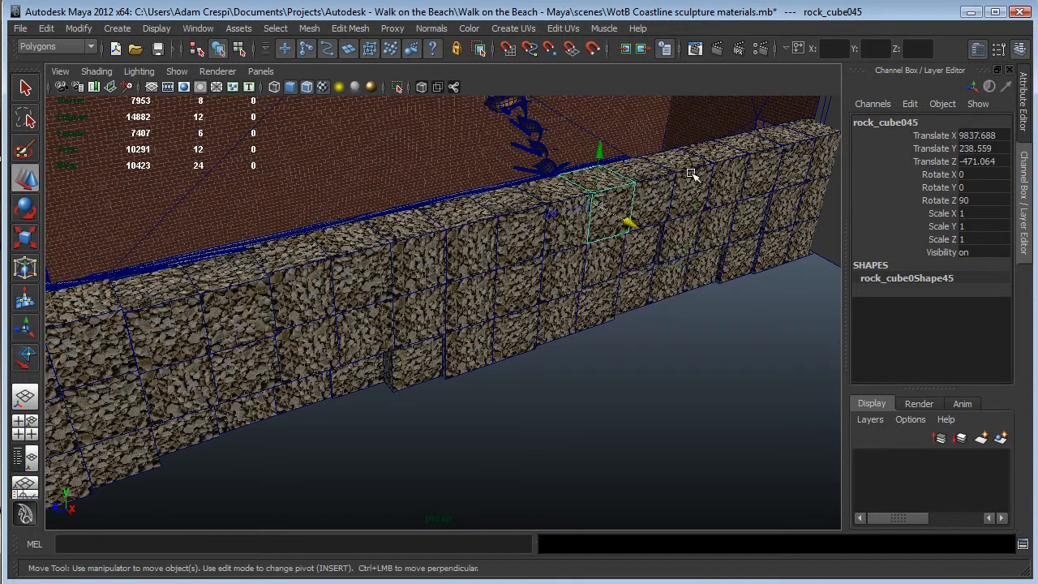
click(628, 166)
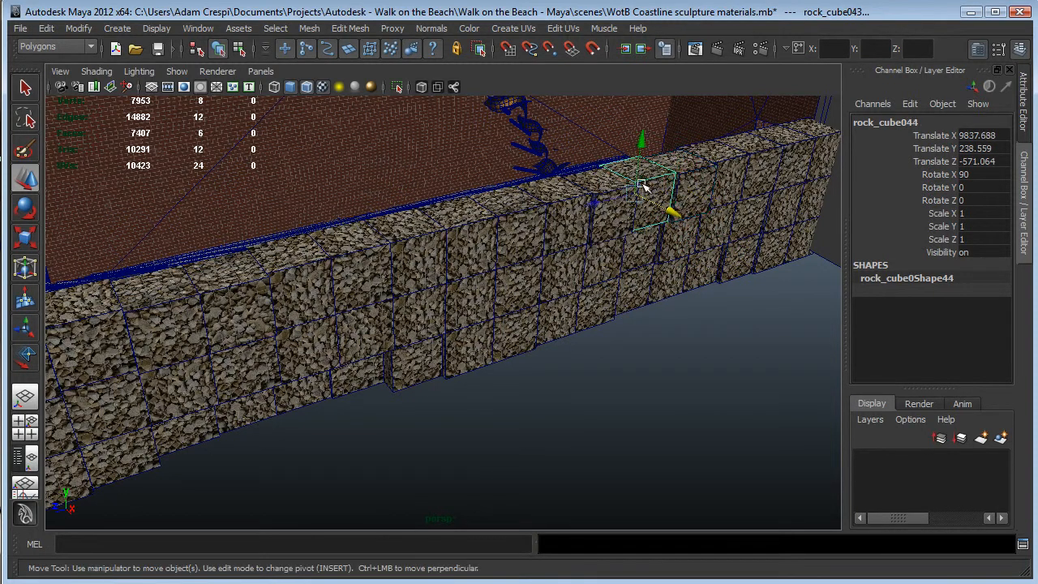
click(744, 168)
drag(745, 192, 711, 340)
click(788, 181)
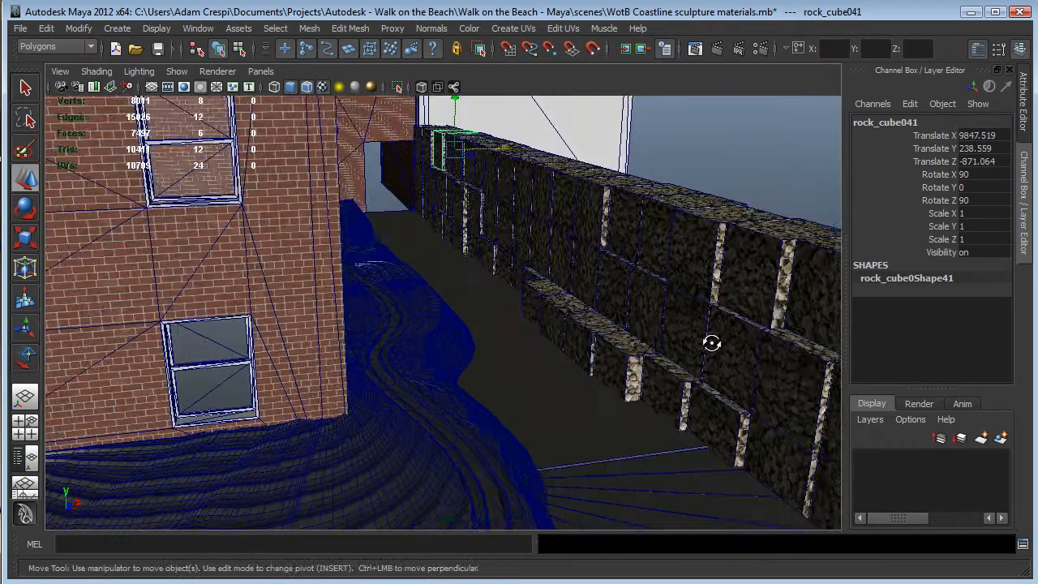
Move rock_cube049 in the top course outward along X to about 9861.
alt+drag(613, 271, 677, 316)
click(539, 213)
click(536, 190)
click(504, 184)
drag(570, 193, 618, 201)
click(594, 187)
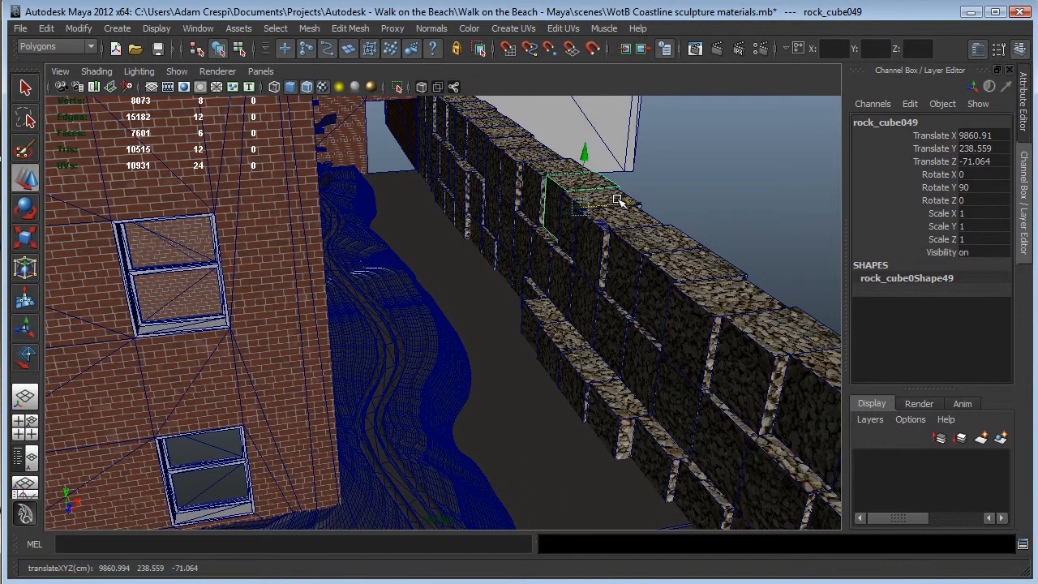
Offset two cube pairs along X, rock_cube028's middle-course pair to about 9849 and rock_cube09's bottom-course pair to about 9832.
click(520, 244)
shift+click(502, 244)
shift+click(507, 257)
key(ctrl+z)
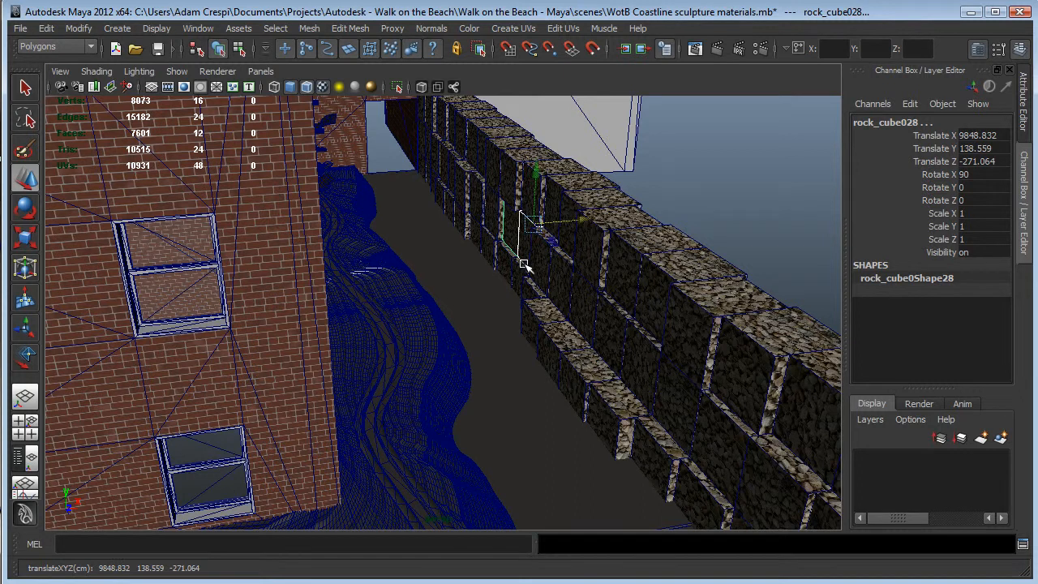
click(521, 270)
shift+click(501, 261)
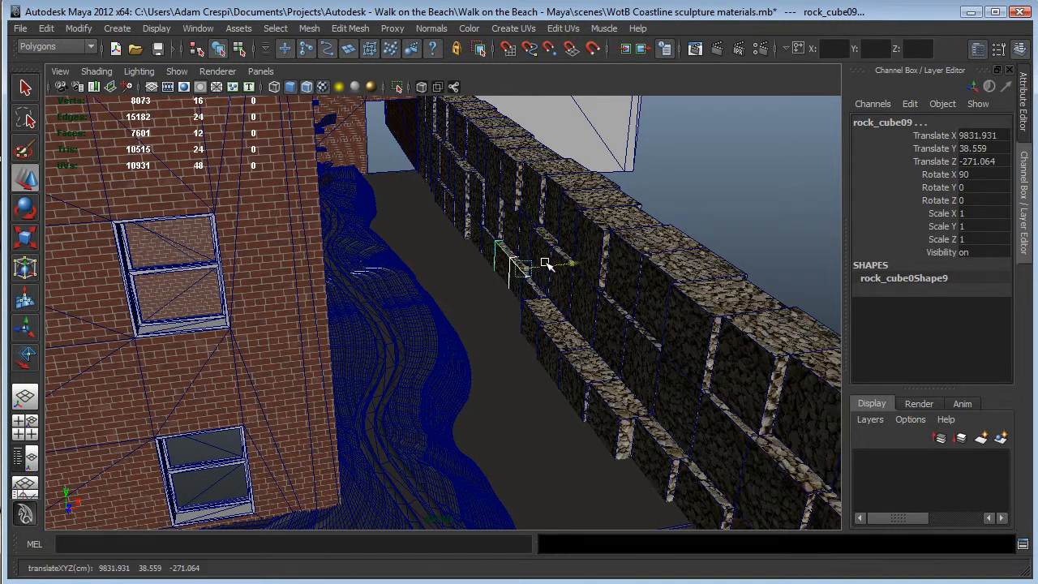
alt+drag(569, 288, 571, 240)
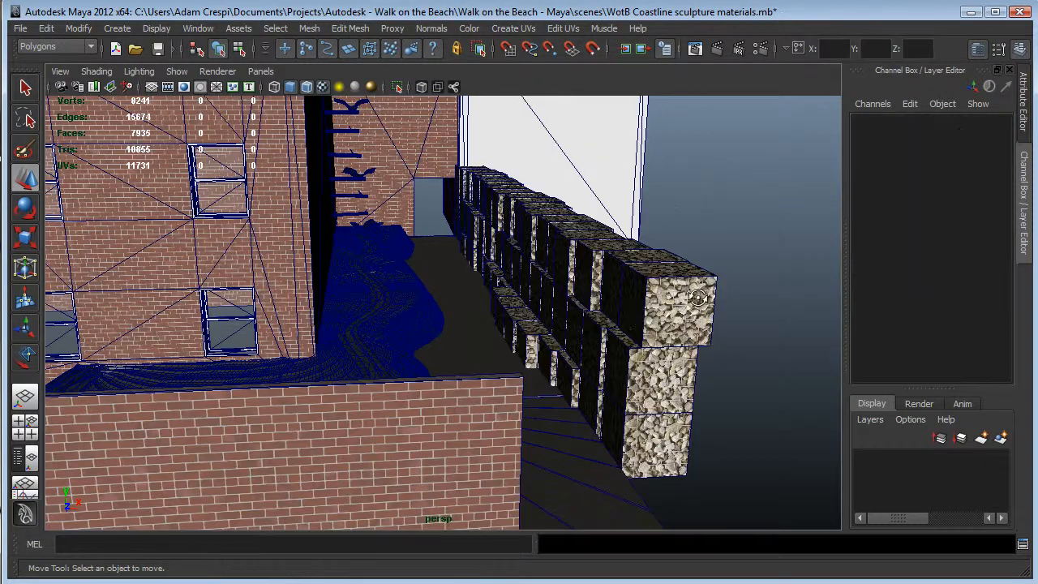
alt+drag(697, 298, 623, 317)
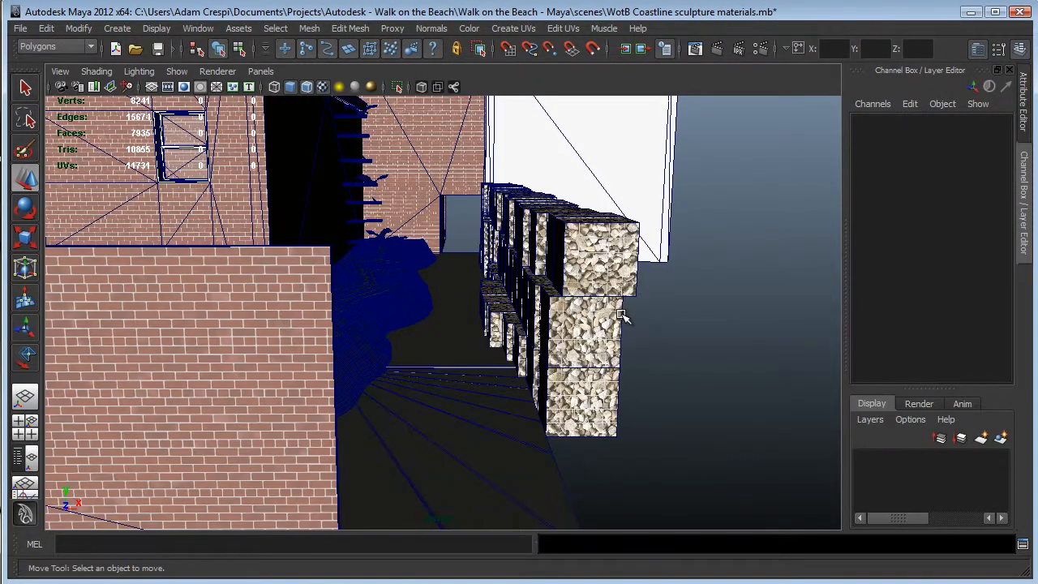